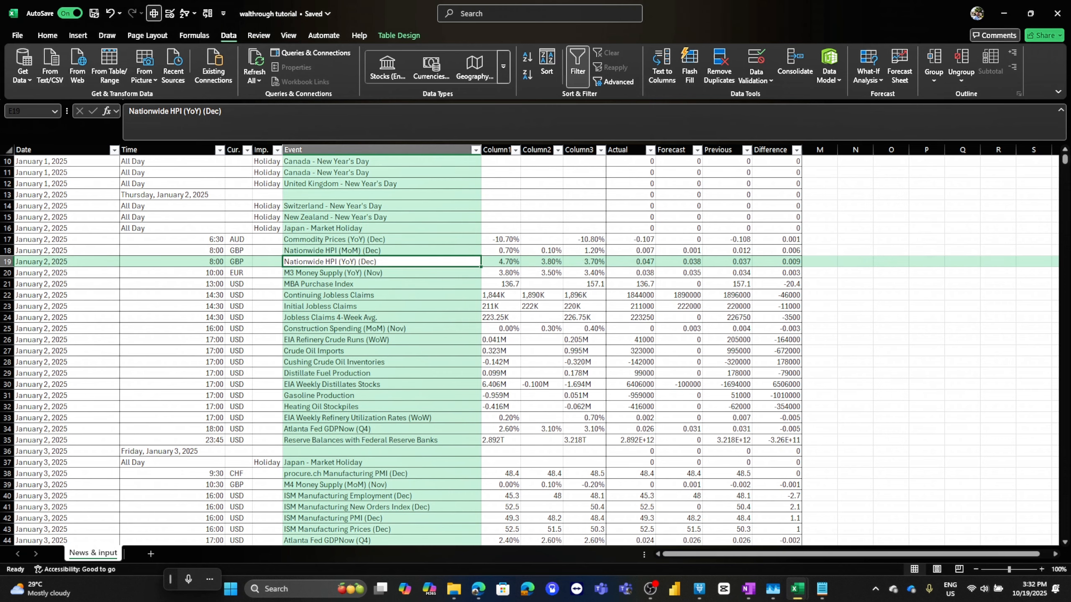
Step: Go to the last rows of the news table and select the NZD CPI (YoY) (Q3) event on October 19, 2025
{"action": "key", "text": "ctrl+Down"}
{"action": "key", "text": "Left"}
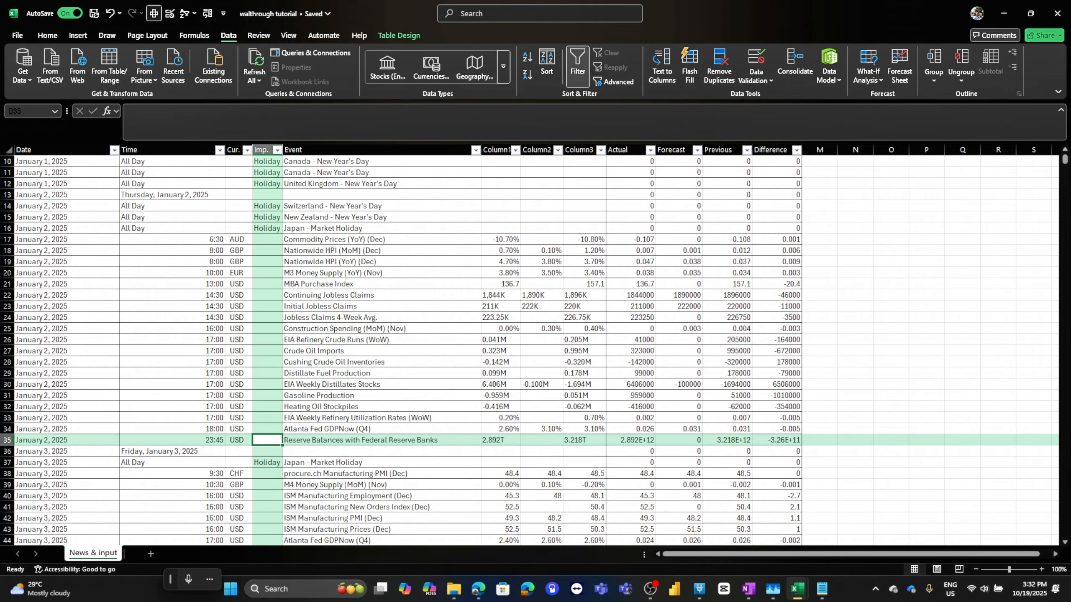
{"action": "key", "text": "Home"}
{"action": "key", "text": "ctrl+Down"}
{"action": "scroll", "coordinate": [536, 350], "scroll_direction": "down", "scroll_amount": 4}
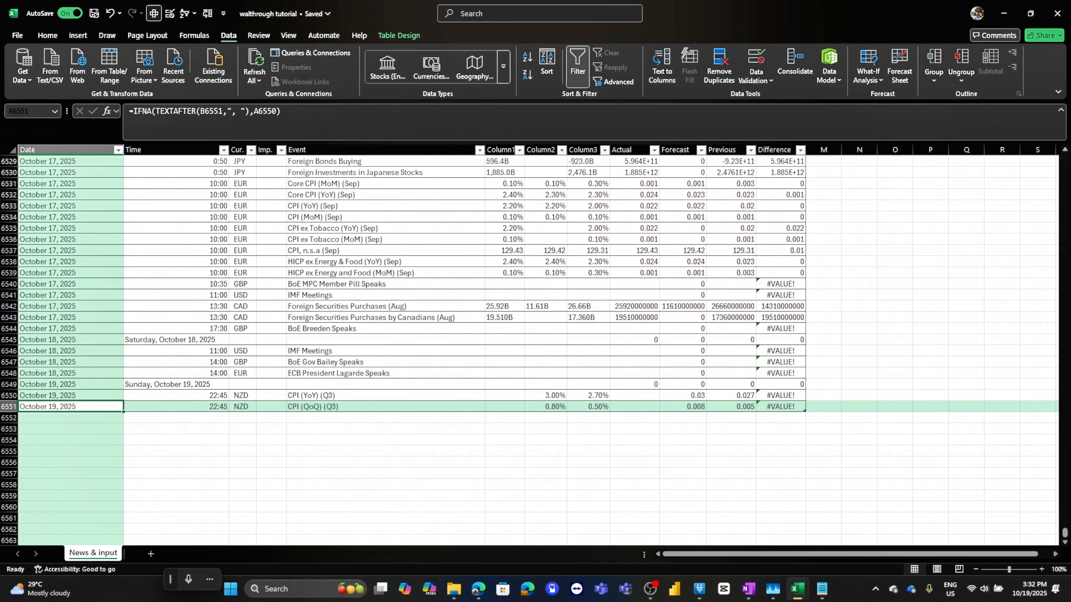
{"action": "left_click", "coordinate": [385, 396]}
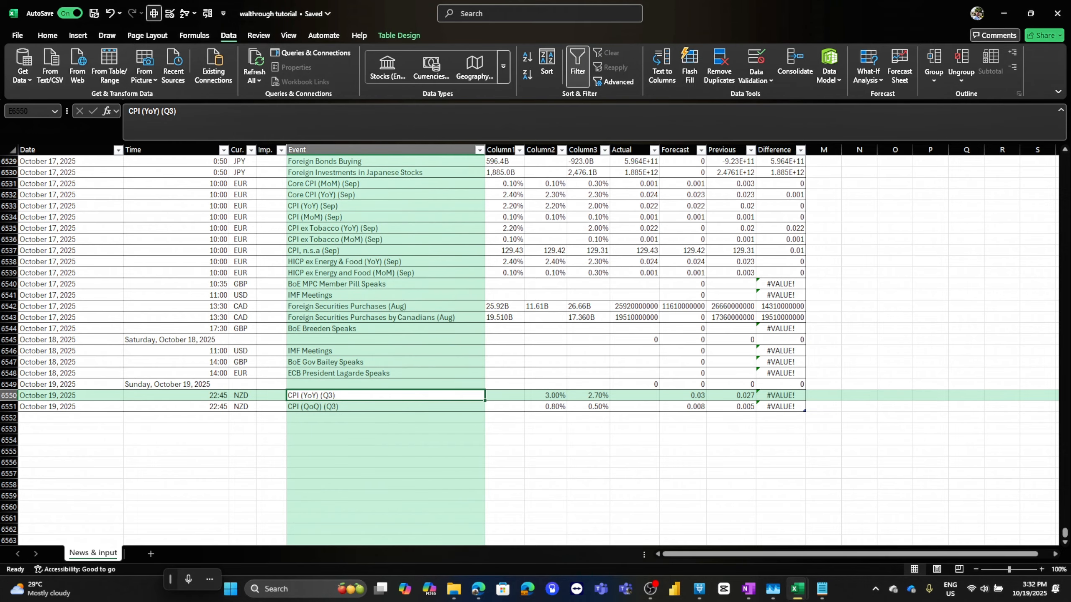
Step: Switch to the Investing.com economic calendar in Edge, open the NZD CPI (QoQ) (Q3) event, and read its description and release history
{"action": "mouse_move", "coordinate": [478, 589]}
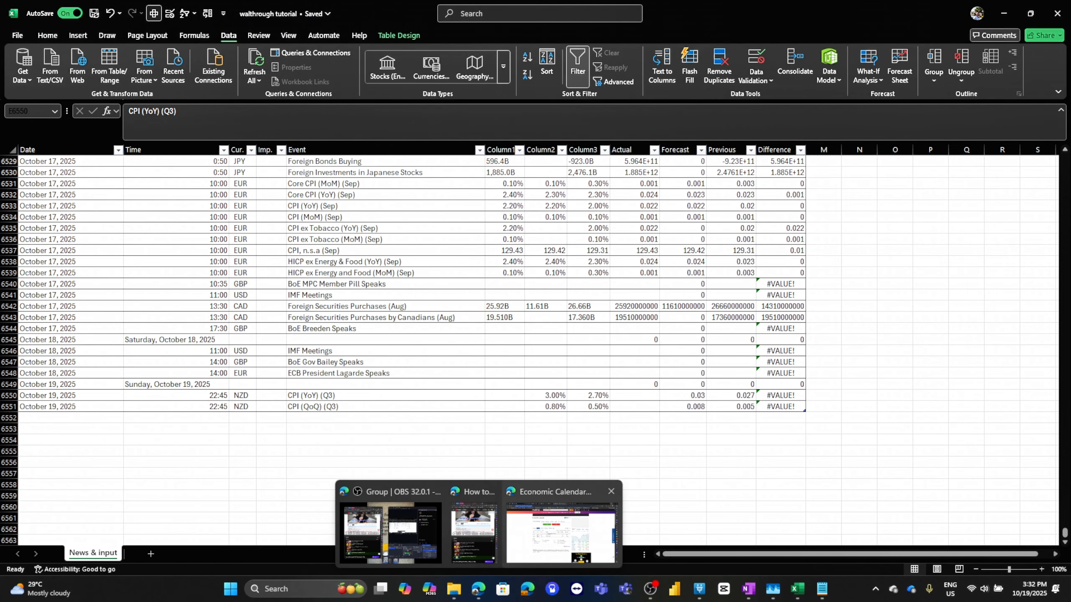
{"action": "left_click", "coordinate": [561, 524]}
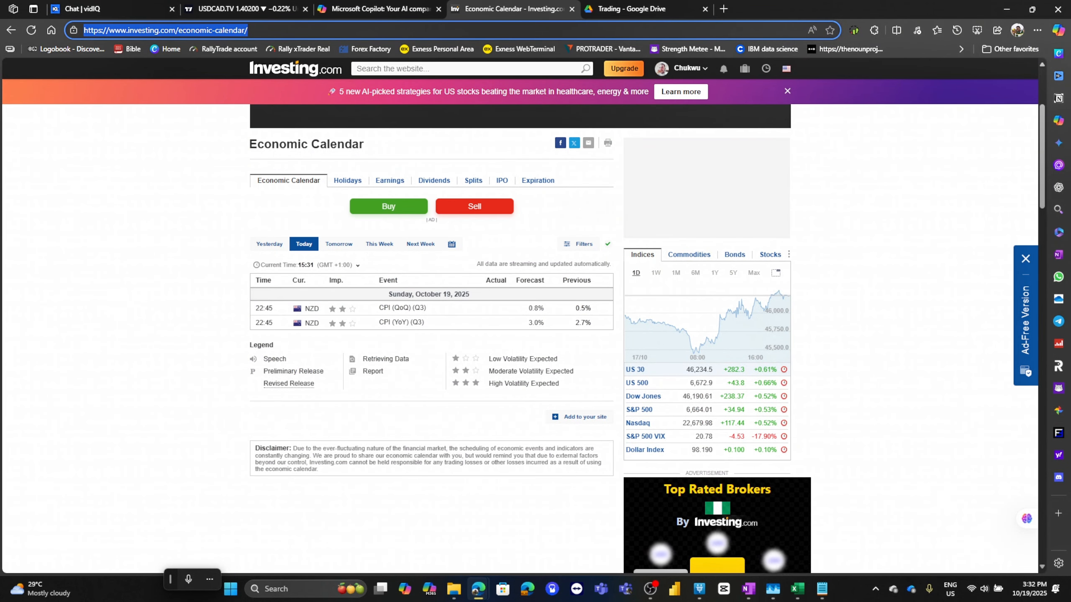
{"action": "left_click", "coordinate": [402, 308]}
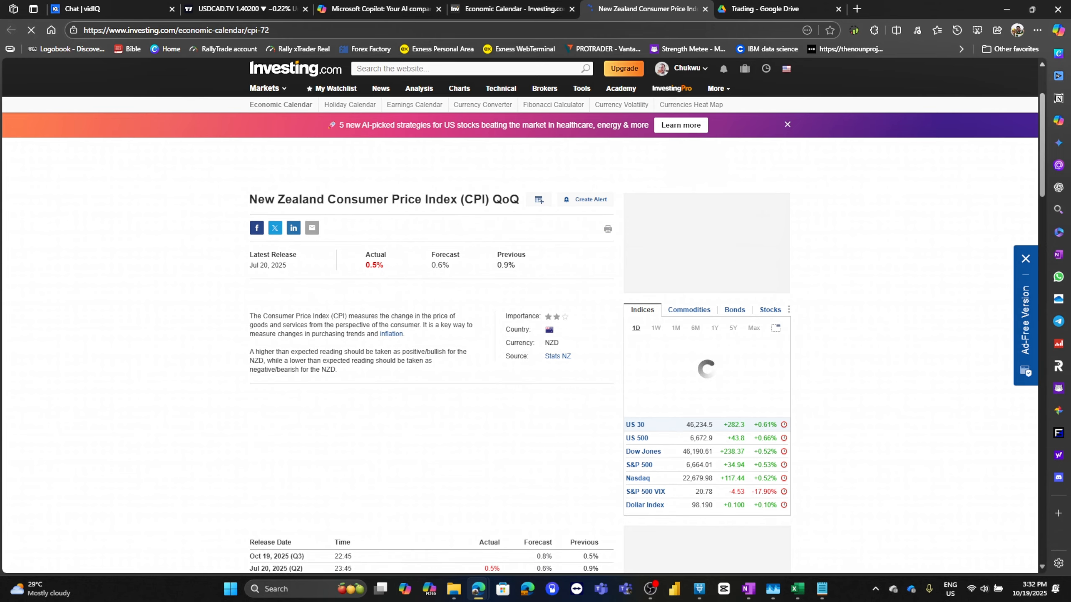
{"action": "left_click_drag", "start_coordinate": [254, 351], "coordinate": [374, 352]}
{"action": "scroll", "coordinate": [374, 351], "scroll_direction": "down", "scroll_amount": 2}
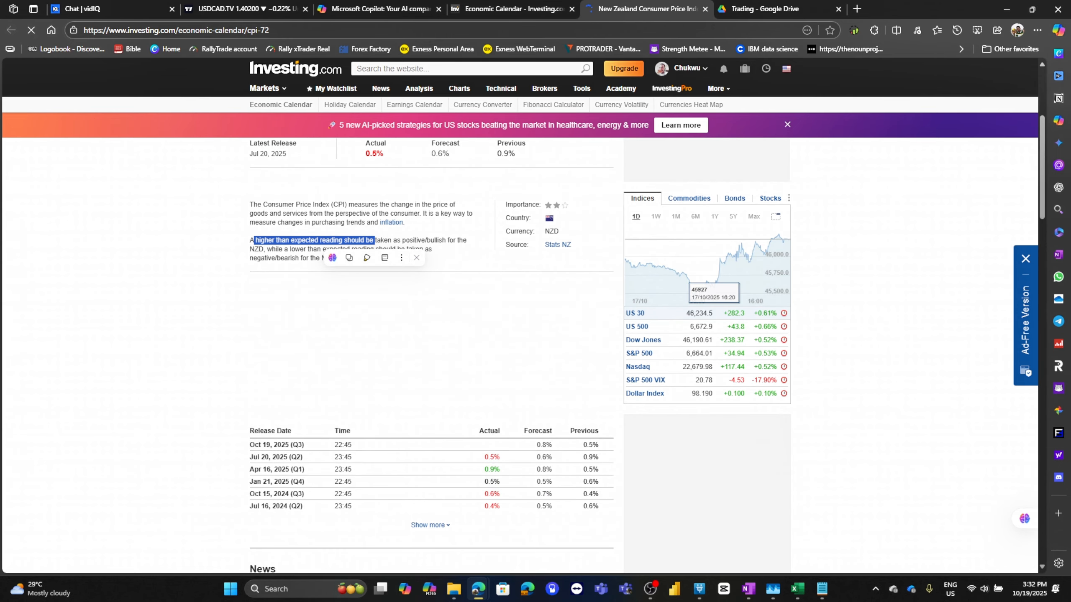
Step: Return to the Excel workbook and filter the Difference column to only the #VALUE! rows
{"action": "left_click", "coordinate": [1006, 8]}
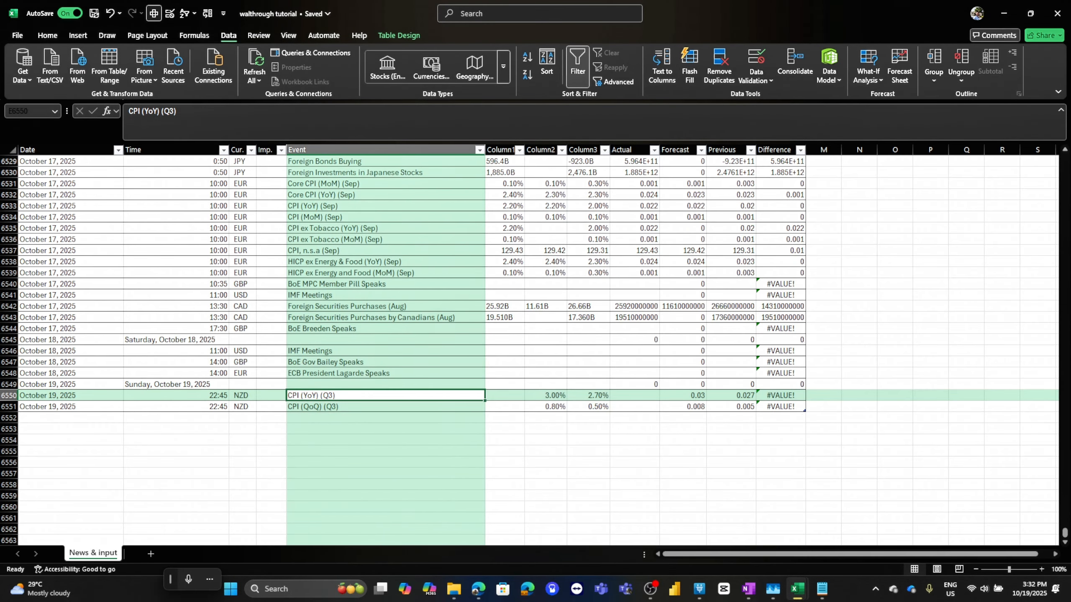
{"action": "scroll", "coordinate": [530, 349], "scroll_direction": "up", "scroll_amount": 7}
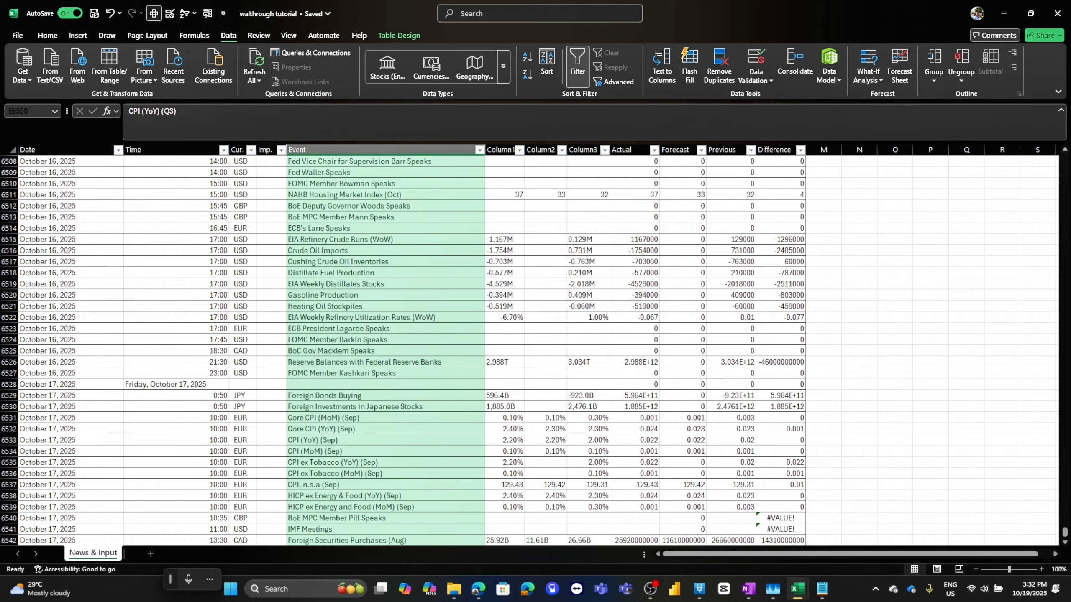
{"action": "left_click", "coordinate": [732, 284]}
{"action": "scroll", "coordinate": [731, 284], "scroll_direction": "up", "scroll_amount": 4}
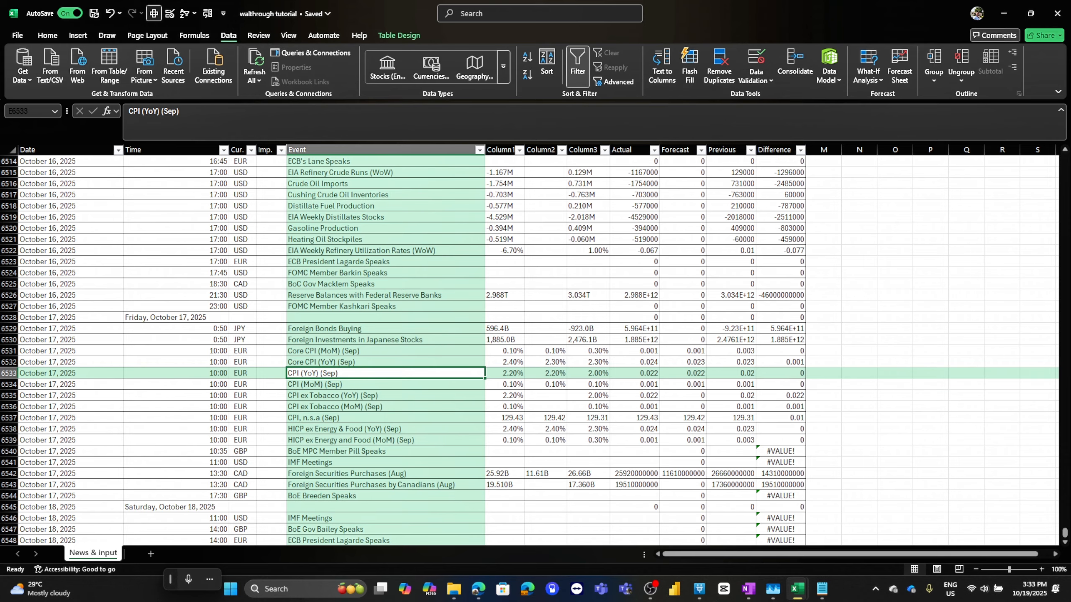
{"action": "left_click", "coordinate": [799, 150]}
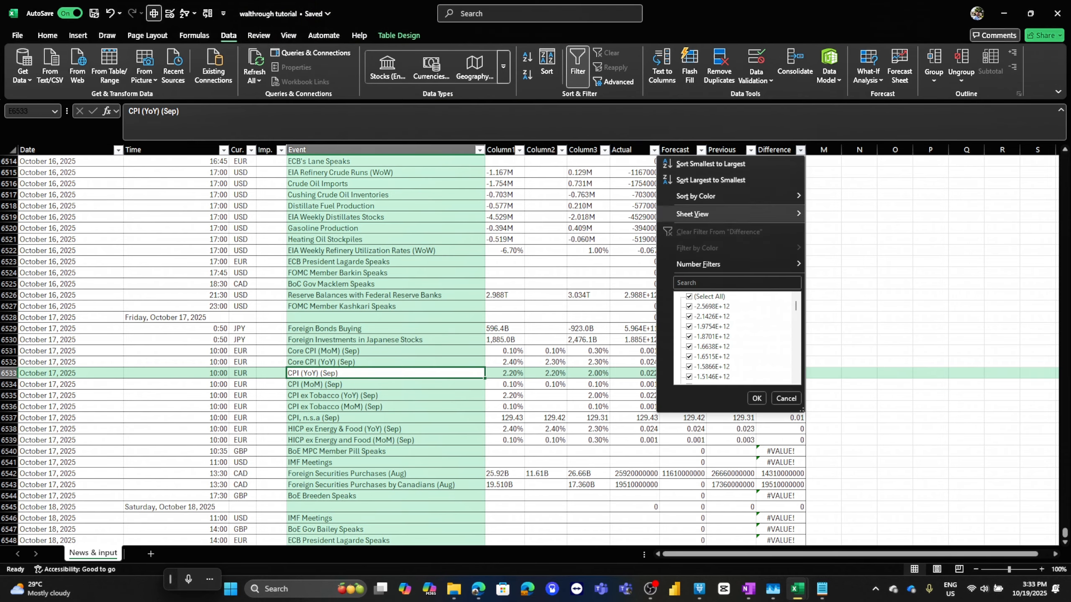
{"action": "left_click", "coordinate": [708, 296]}
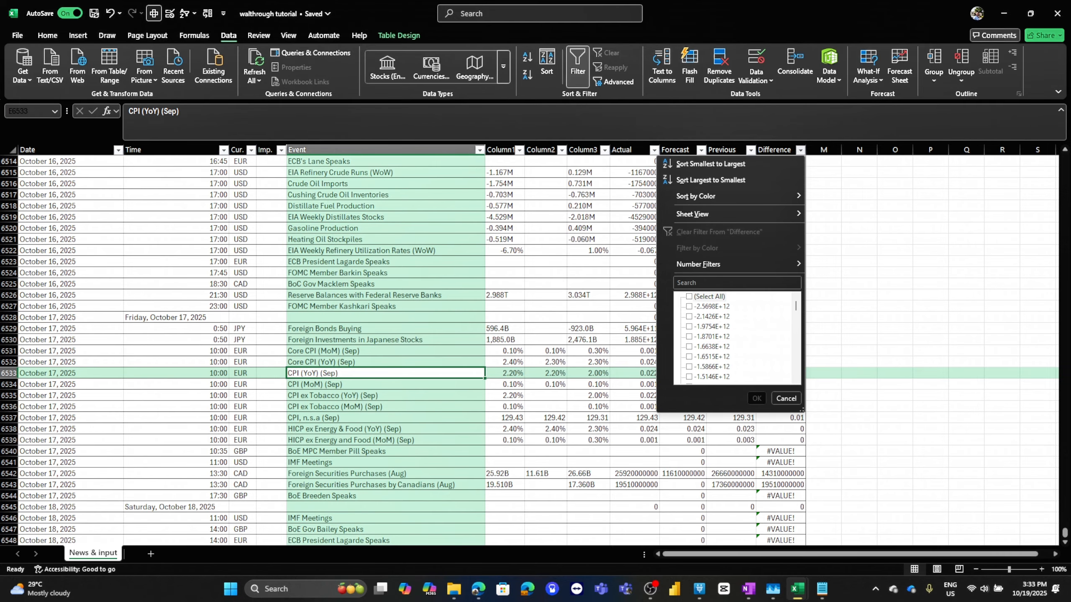
{"action": "left_click_drag", "start_coordinate": [796, 305], "coordinate": [796, 373]}
{"action": "left_click", "coordinate": [690, 377]}
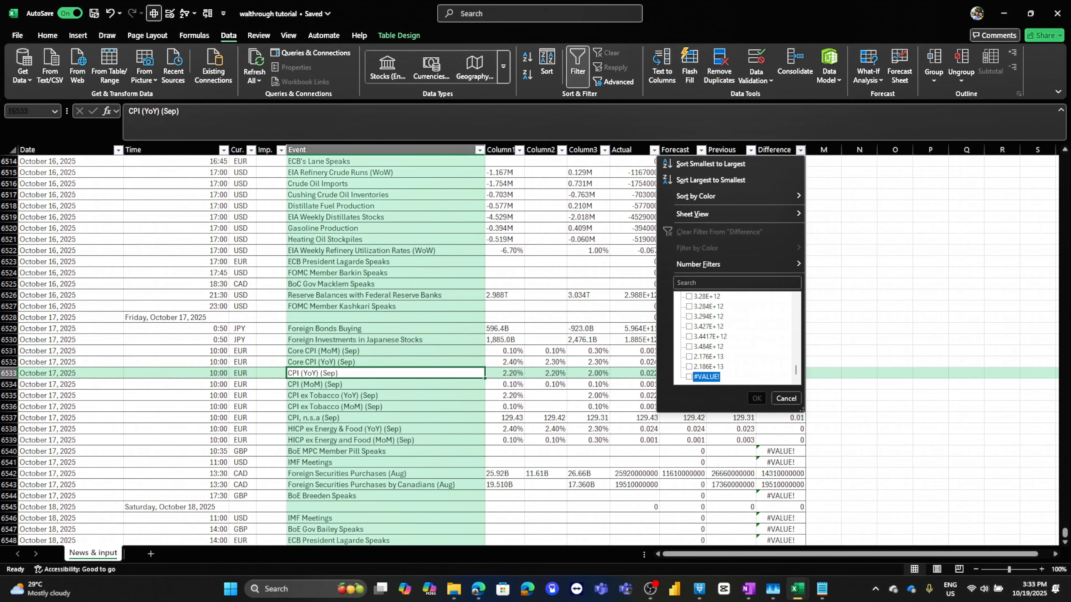
{"action": "left_click", "coordinate": [757, 399]}
Step: Examine the filtered rows back to the first one, checking the Difference formula and which events they belong to
{"action": "scroll", "coordinate": [756, 399], "scroll_direction": "up", "scroll_amount": 8}
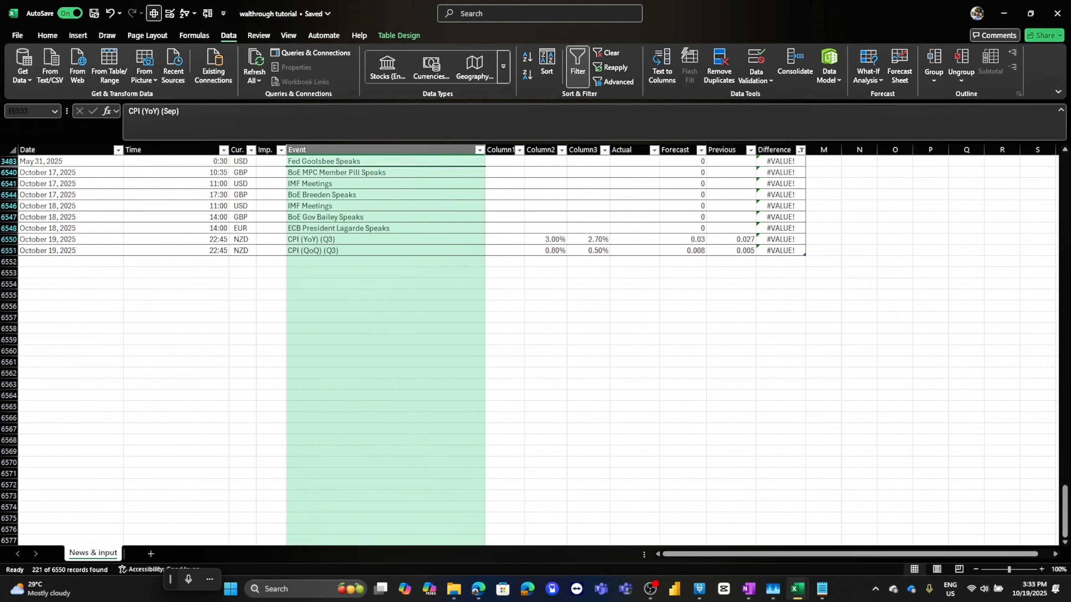
{"action": "left_click_drag", "start_coordinate": [780, 184], "coordinate": [780, 195]}
{"action": "scroll", "coordinate": [780, 337], "scroll_direction": "up", "scroll_amount": 8}
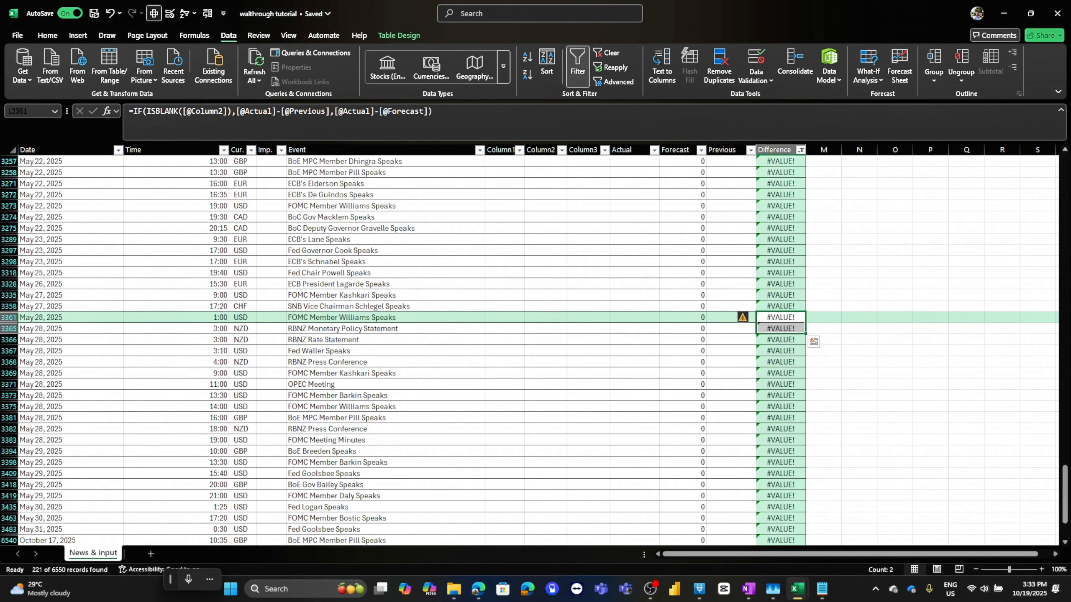
{"action": "left_click", "coordinate": [781, 239]}
{"action": "left_click", "coordinate": [433, 111]}
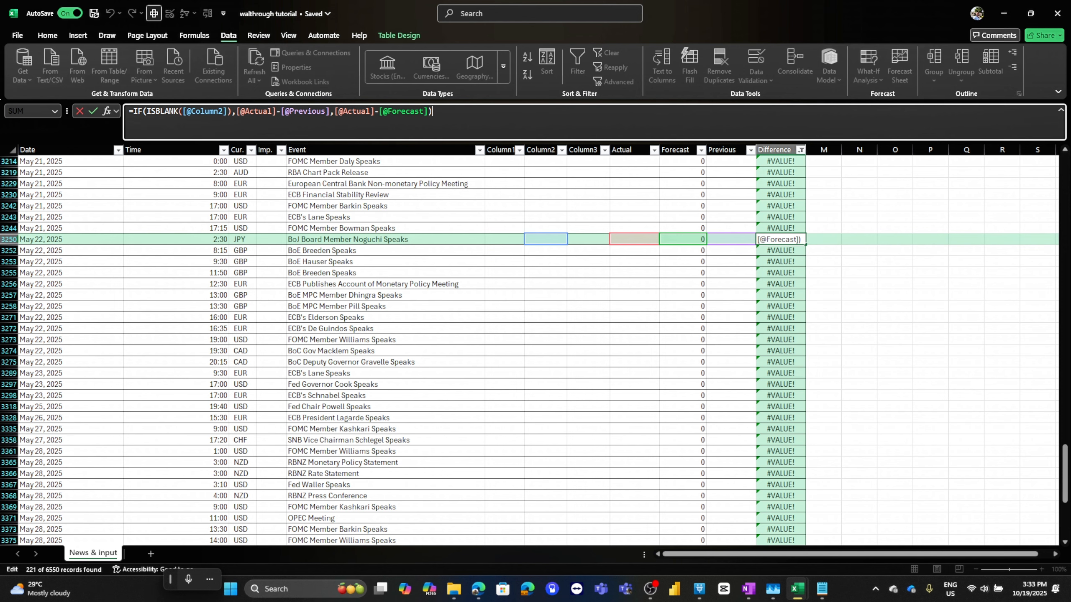
{"action": "left_click", "coordinate": [780, 183]}
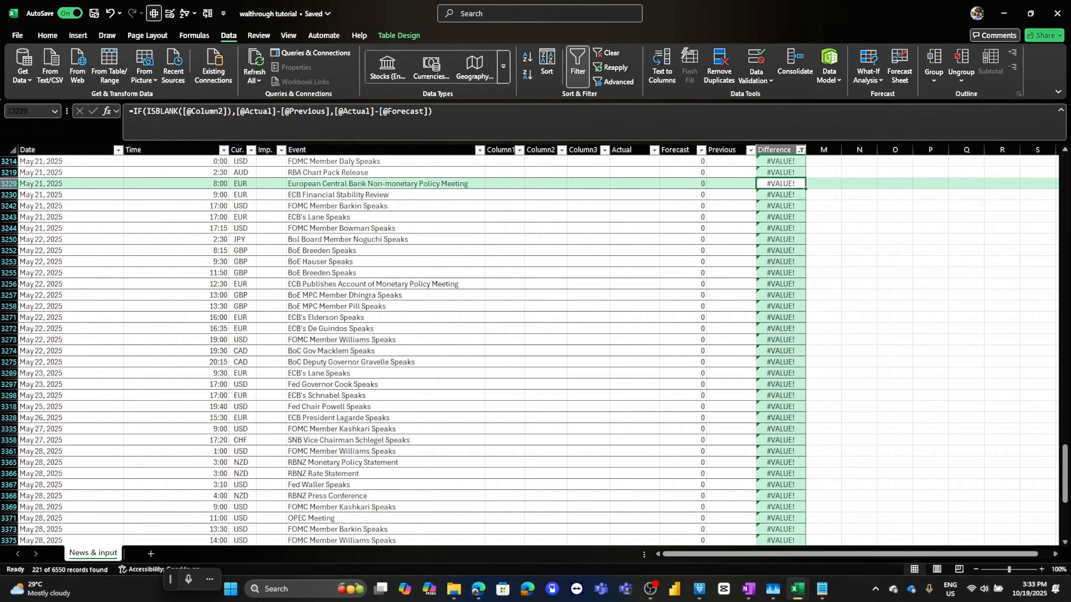
{"action": "scroll", "coordinate": [527, 350], "scroll_direction": "up", "scroll_amount": 8}
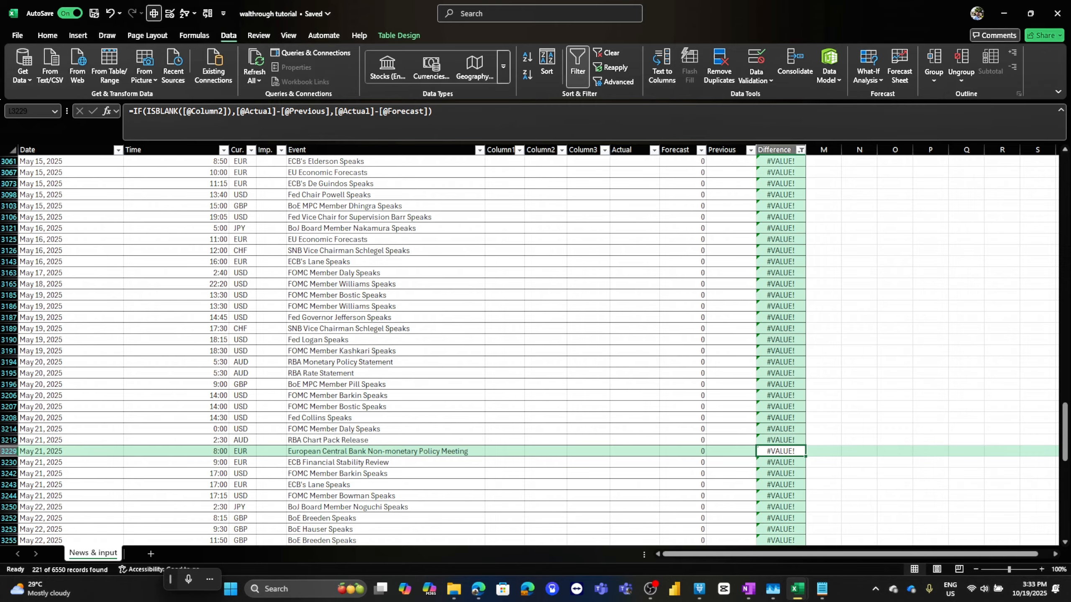
{"action": "scroll", "coordinate": [527, 350], "scroll_direction": "up", "scroll_amount": 5}
{"action": "left_click", "coordinate": [781, 161]}
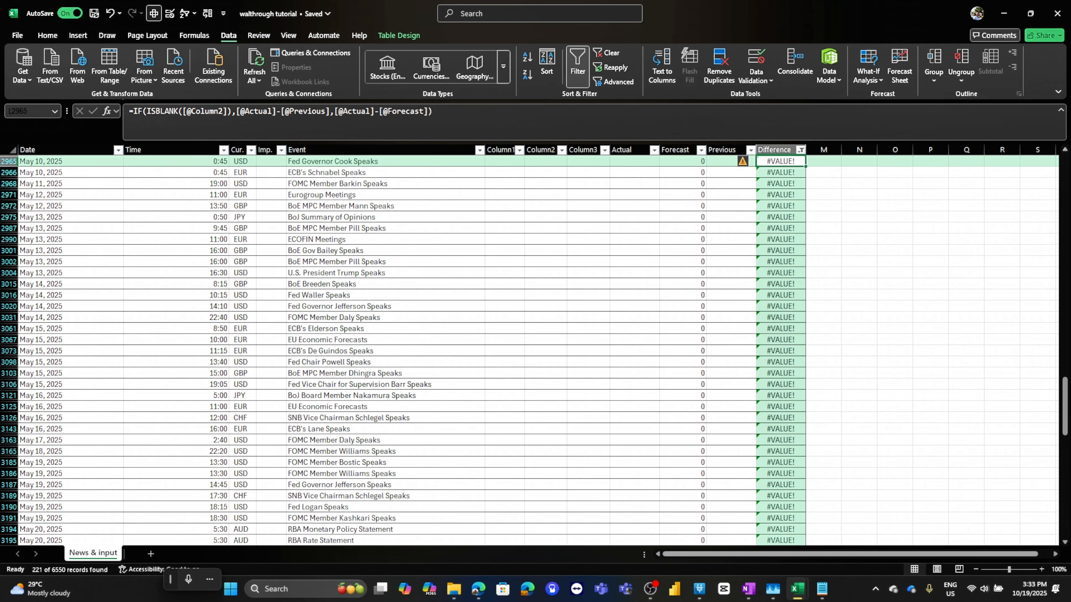
{"action": "left_click_drag", "start_coordinate": [133, 111], "coordinate": [434, 111]}
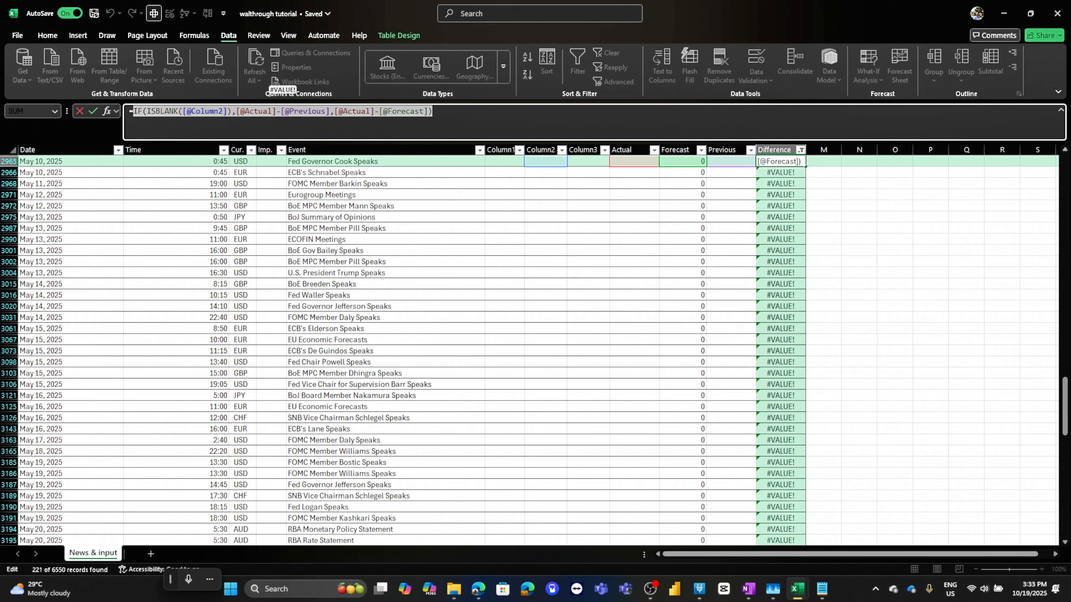
{"action": "key", "text": "Escape"}
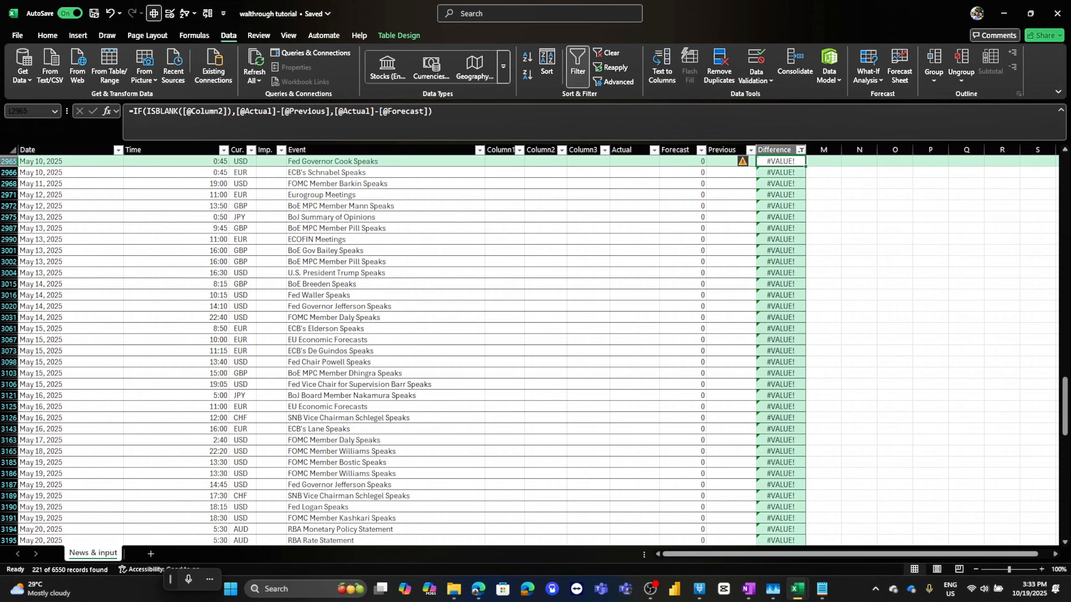
{"action": "key", "text": "ctrl+Up"}
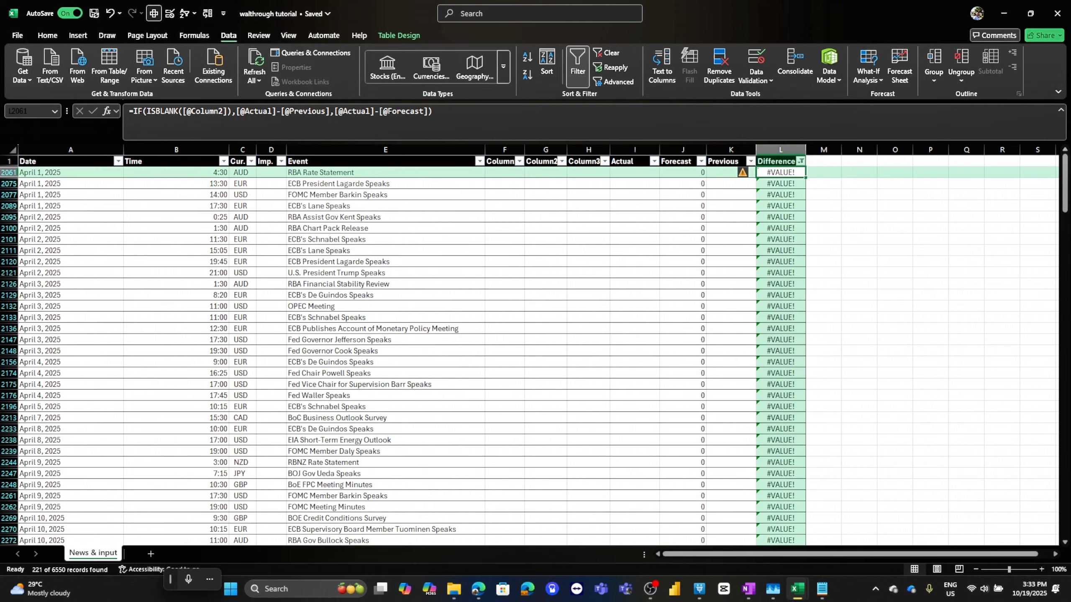
{"action": "left_click_drag", "start_coordinate": [385, 183], "coordinate": [337, 284]}
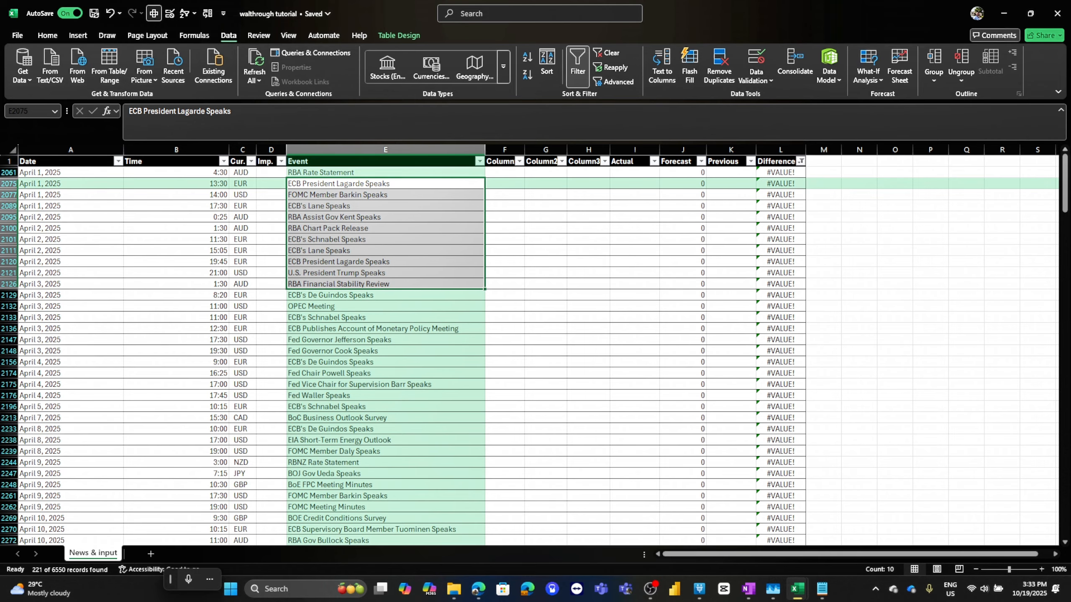
{"action": "left_click", "coordinate": [781, 172]}
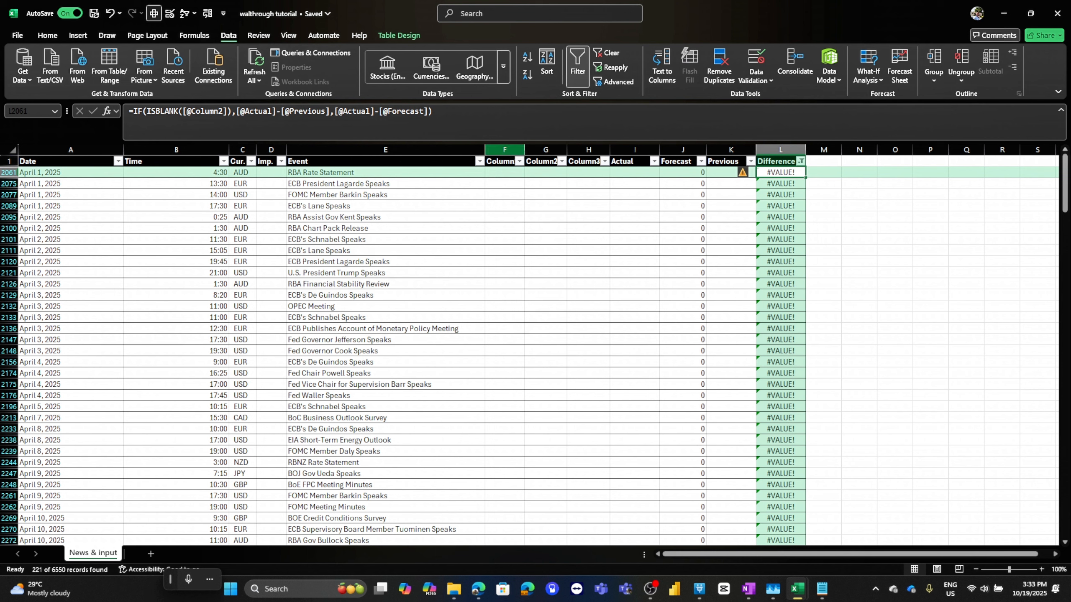
{"action": "left_click", "coordinate": [132, 111]}
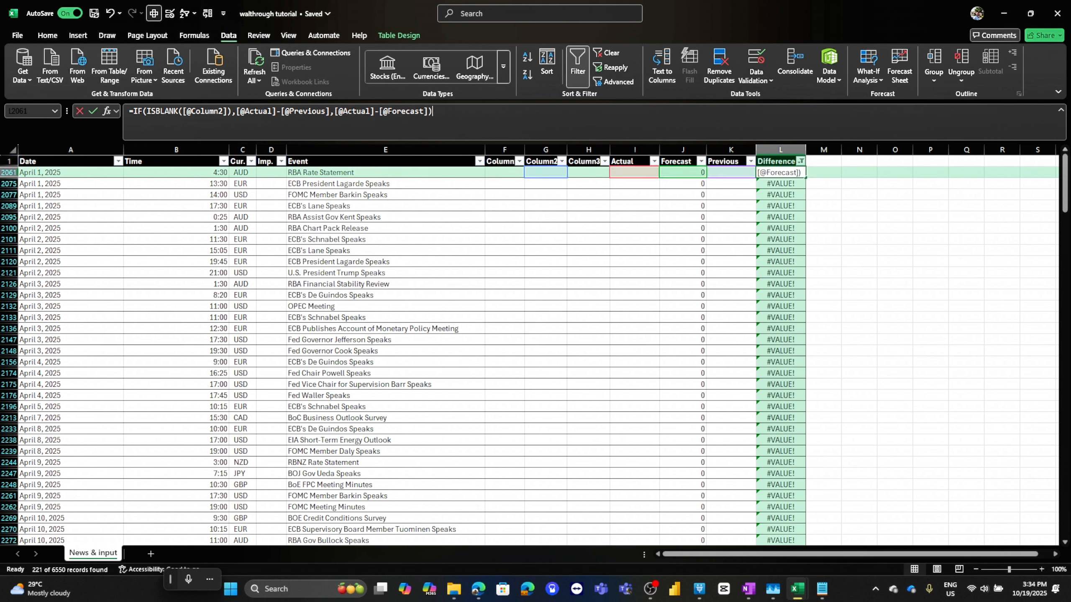
{"action": "type", "text": "if("}
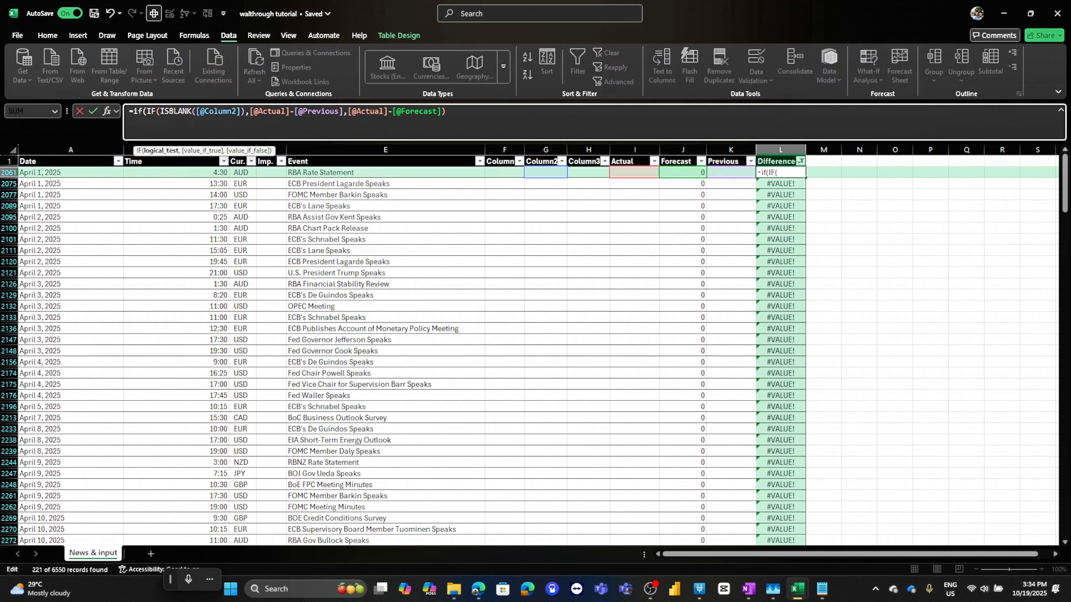
{"action": "left_click", "coordinate": [505, 172]}
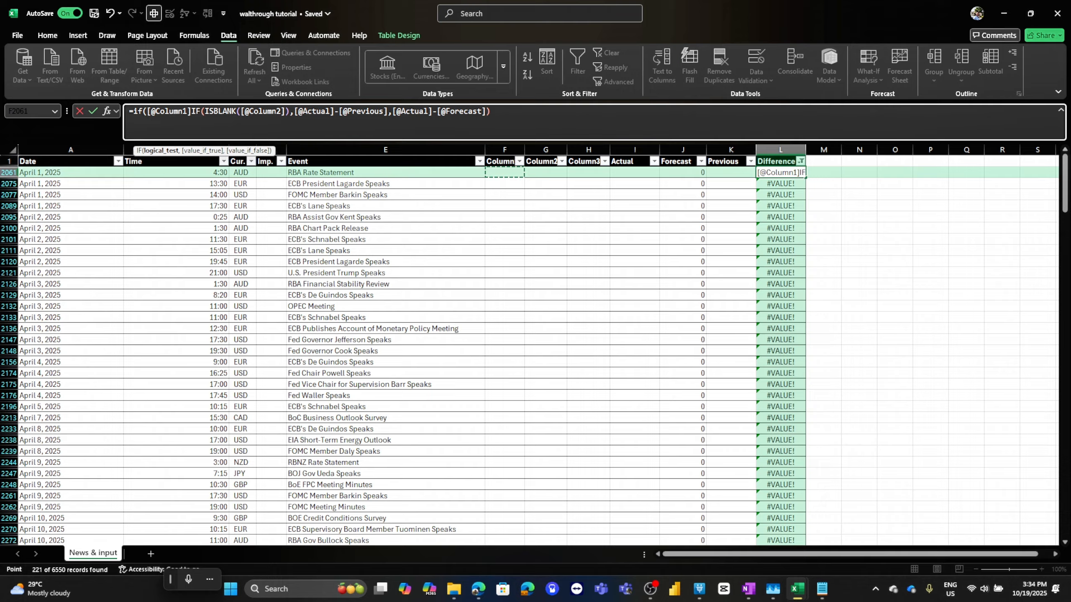
{"action": "left_click", "coordinate": [191, 111]}
{"action": "left_click", "coordinate": [147, 111]}
{"action": "type", "text": "isblann"}
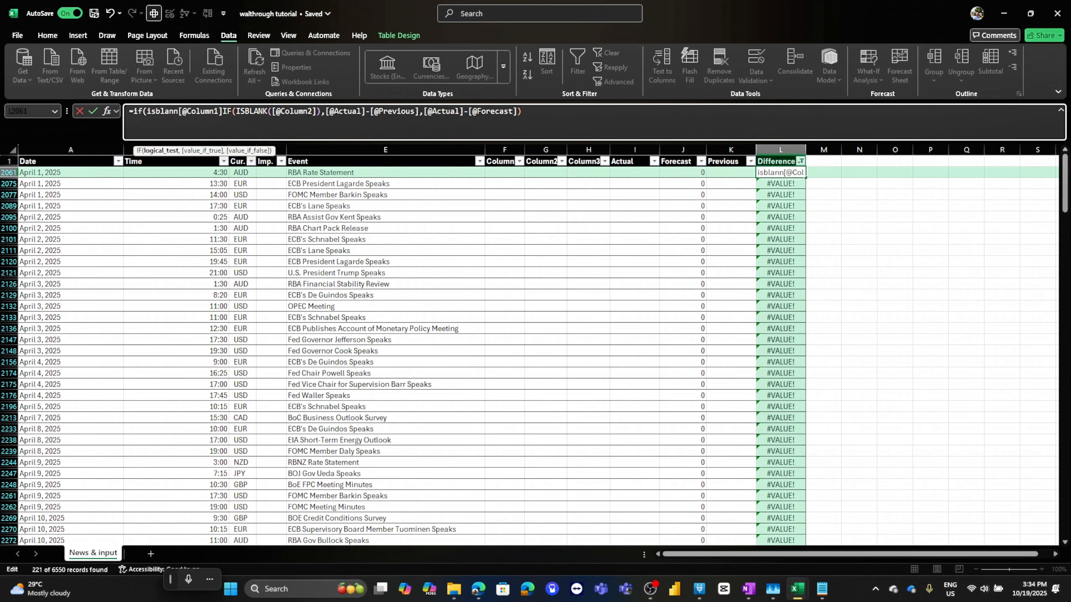
{"action": "key", "text": "BackSpace"}
{"action": "type", "text": "k("}
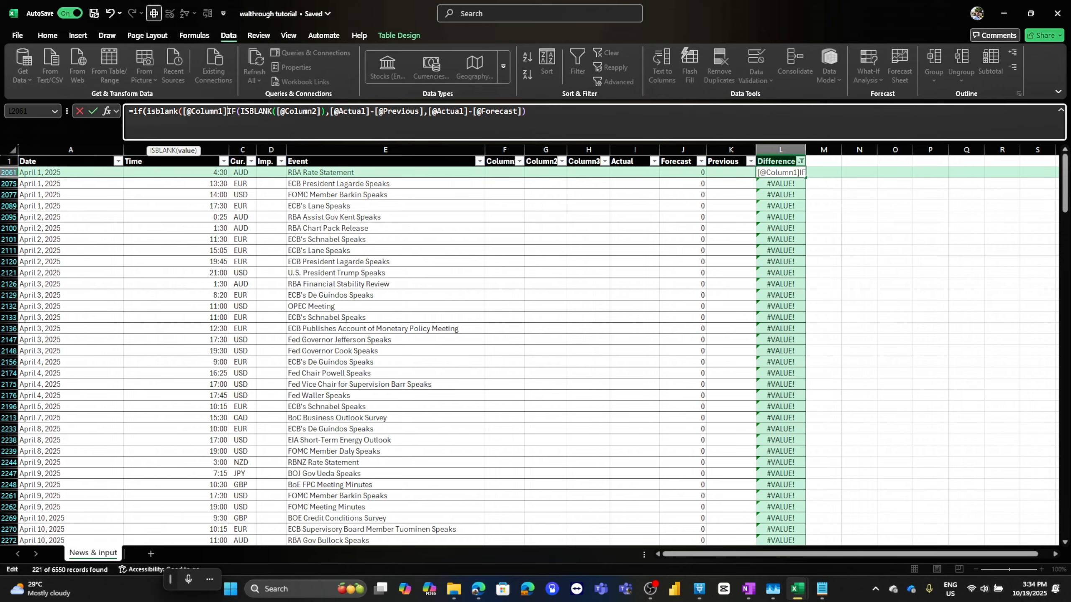
{"action": "type", "text": ")I"}
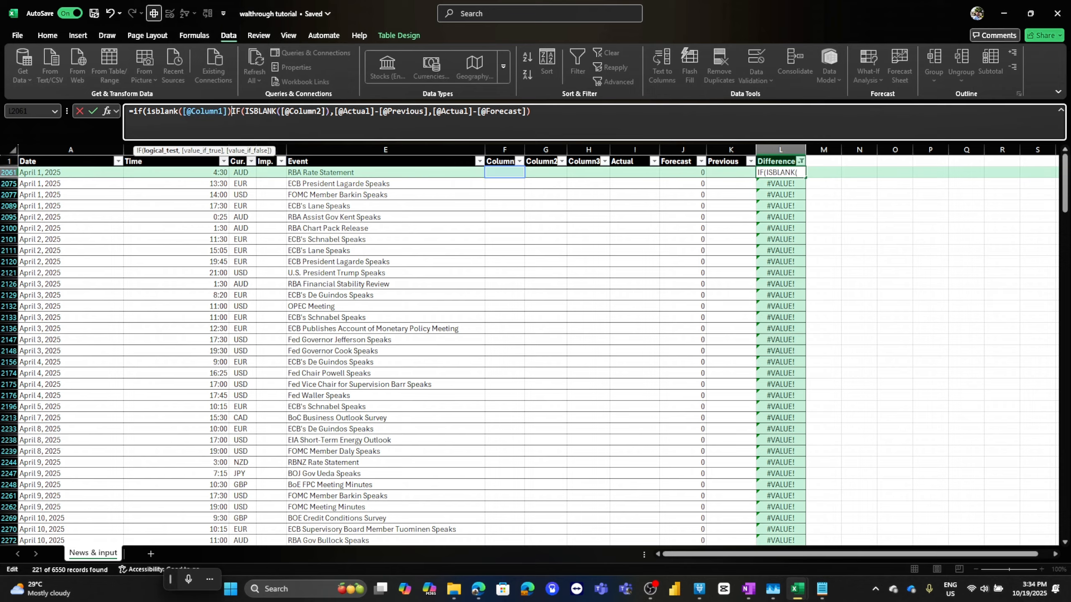
{"action": "type", "text": ","}
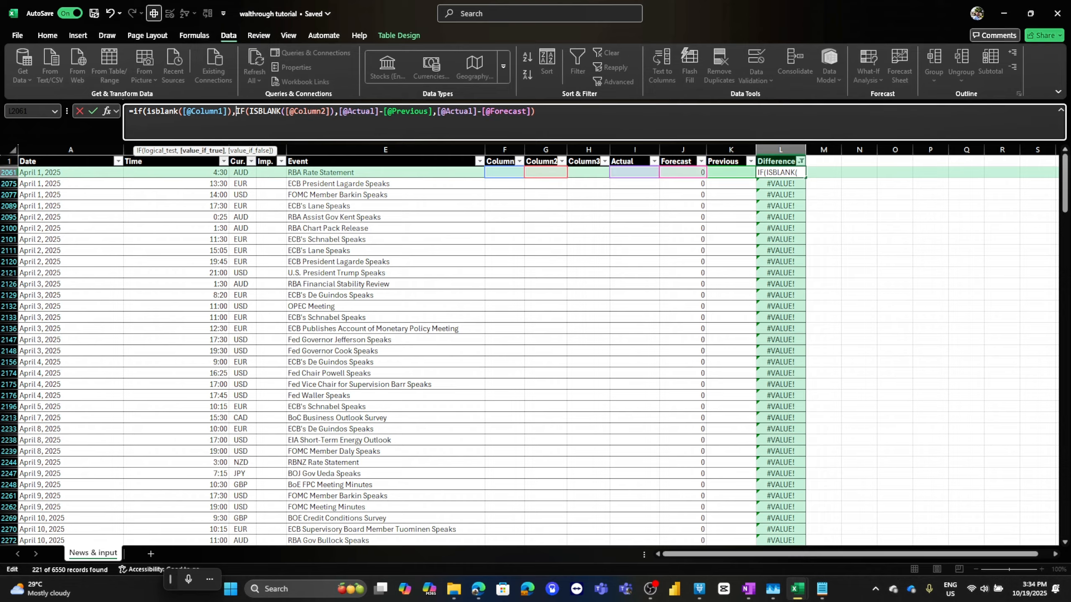
Step: Make the outer IF return "" when true and the existing IF otherwise, close its parenthesis, enter the formula, and reselect the cell
{"action": "type", "text": "\"\""}
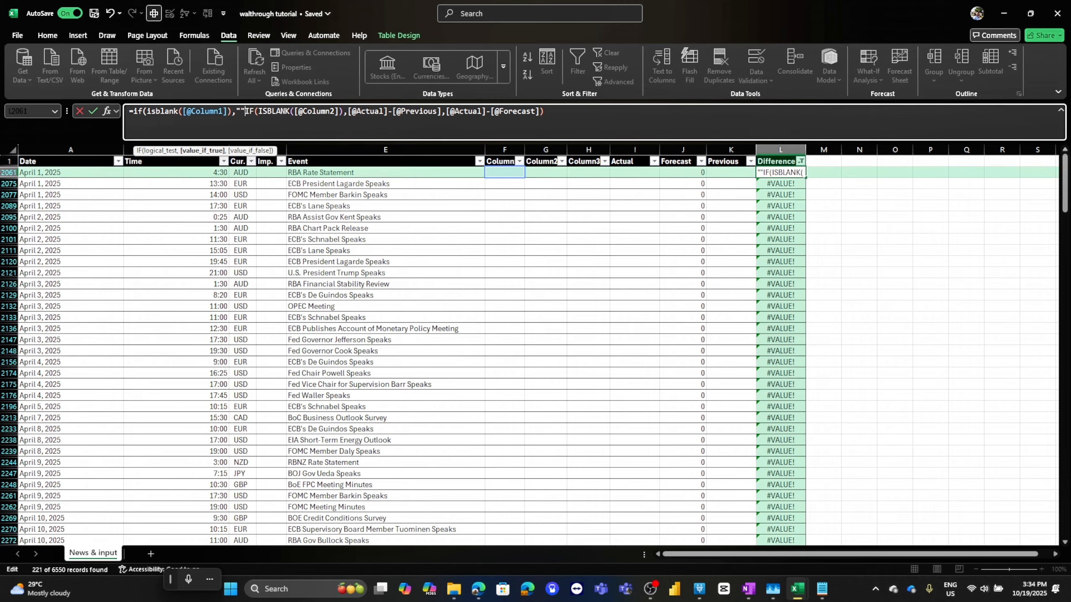
{"action": "type", "text": ","}
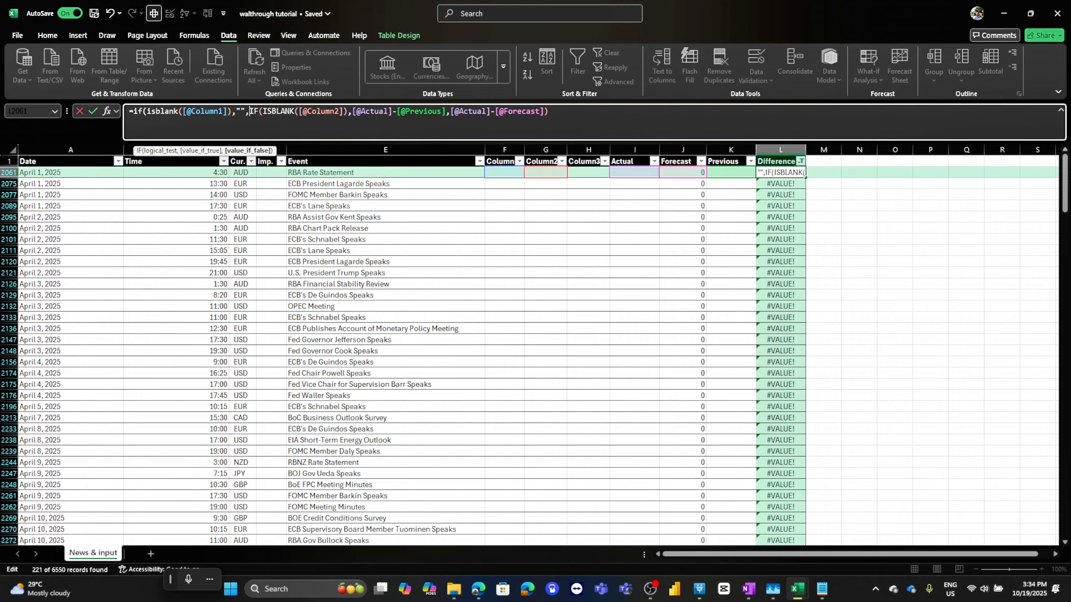
{"action": "left_click", "coordinate": [549, 112]}
{"action": "type", "text": ")"}
{"action": "key", "text": "Return"}
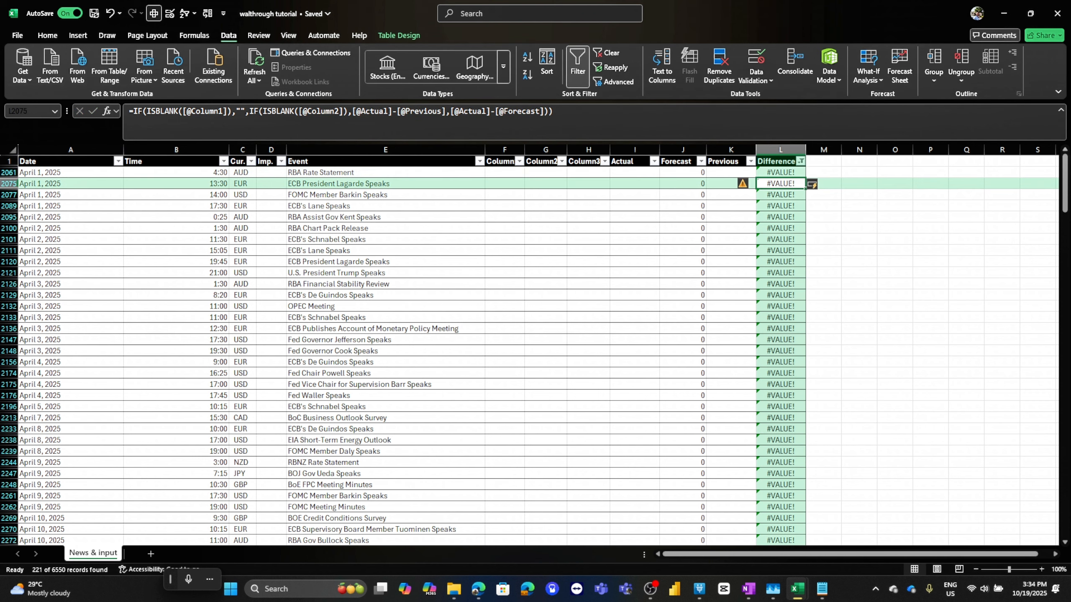
{"action": "left_click", "coordinate": [781, 172]}
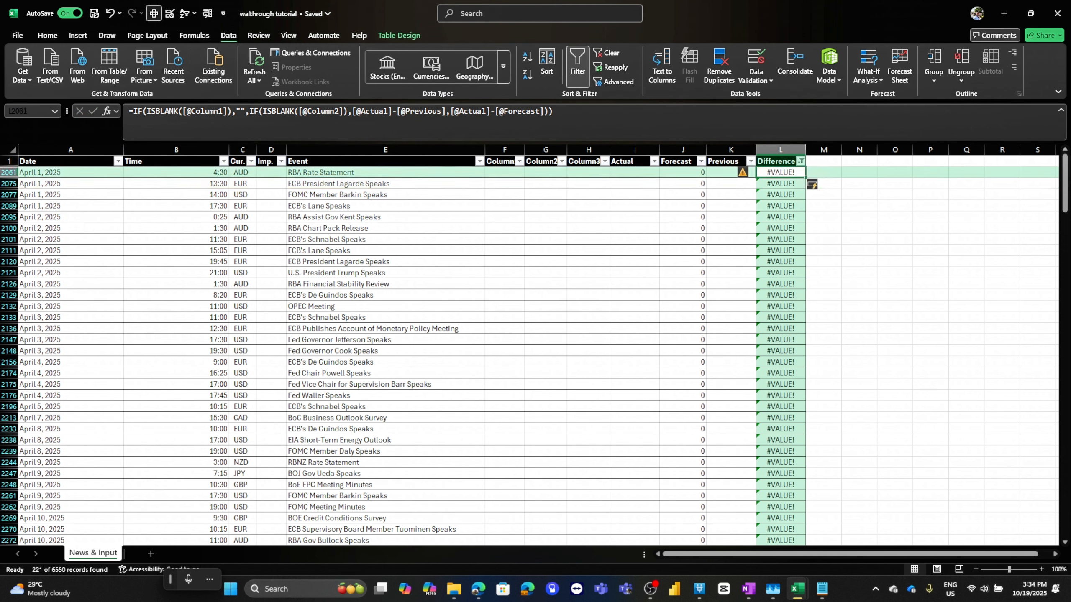
{"action": "left_click_drag", "start_coordinate": [231, 111], "coordinate": [147, 111]}
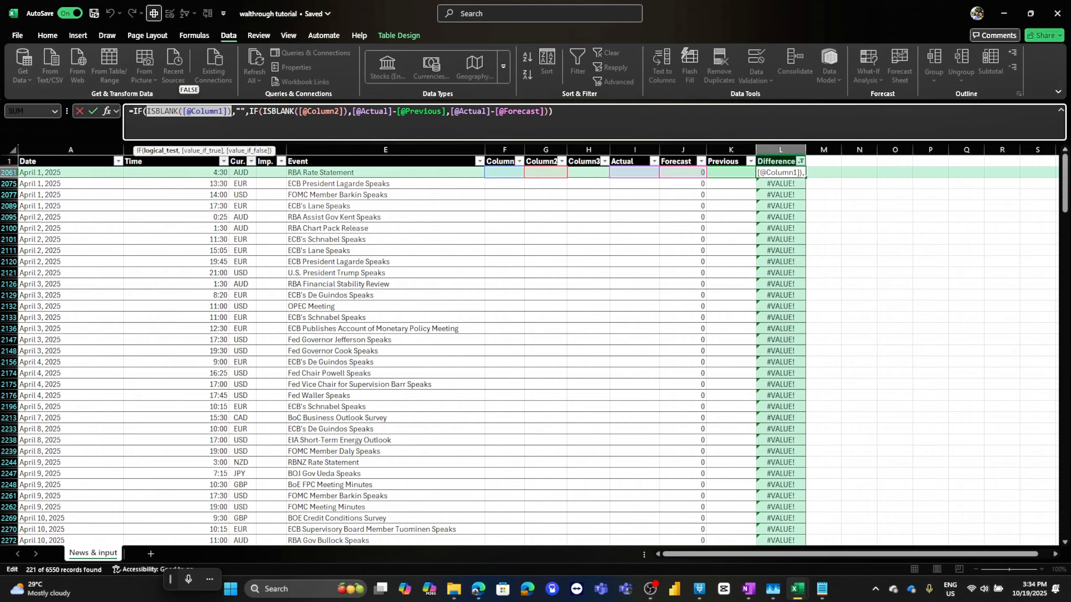
{"action": "left_click", "coordinate": [504, 172]}
{"action": "key", "text": "Escape"}
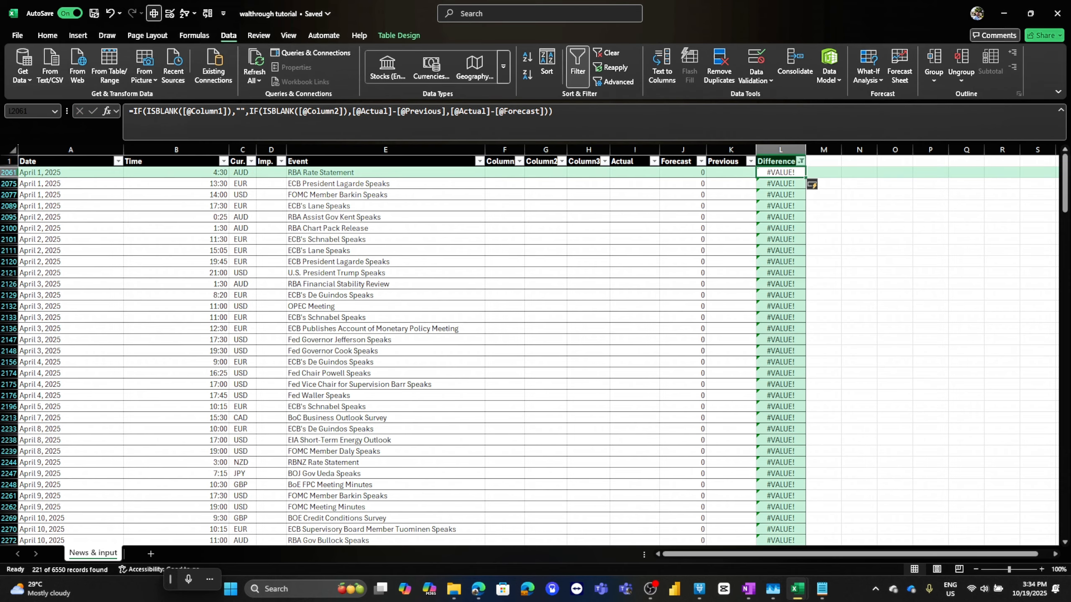
{"action": "double_click", "coordinate": [503, 172]}
{"action": "left_click", "coordinate": [129, 111]}
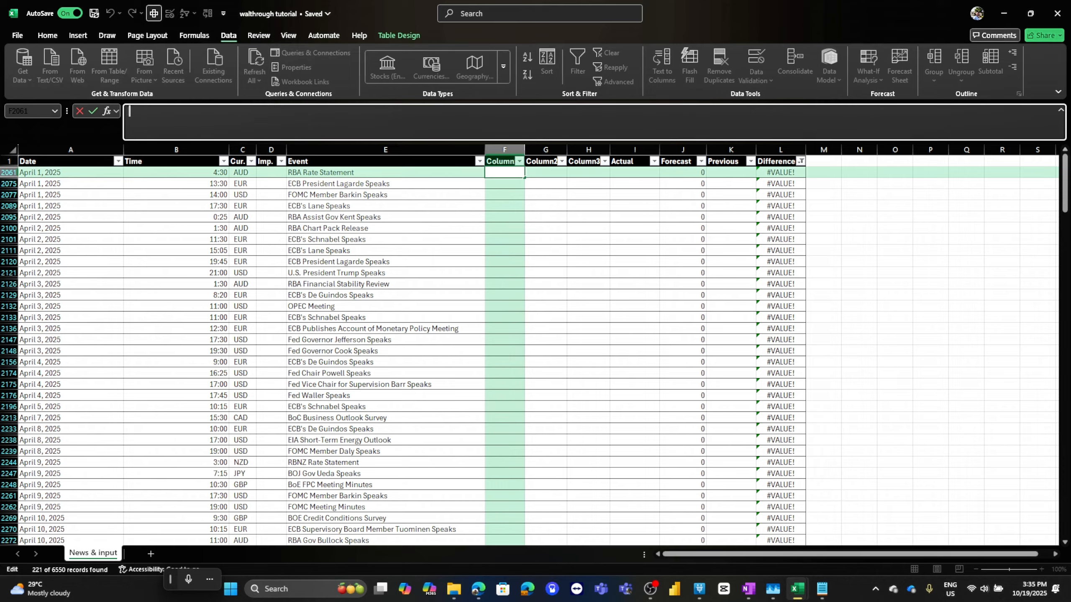
{"action": "key", "text": "Escape"}
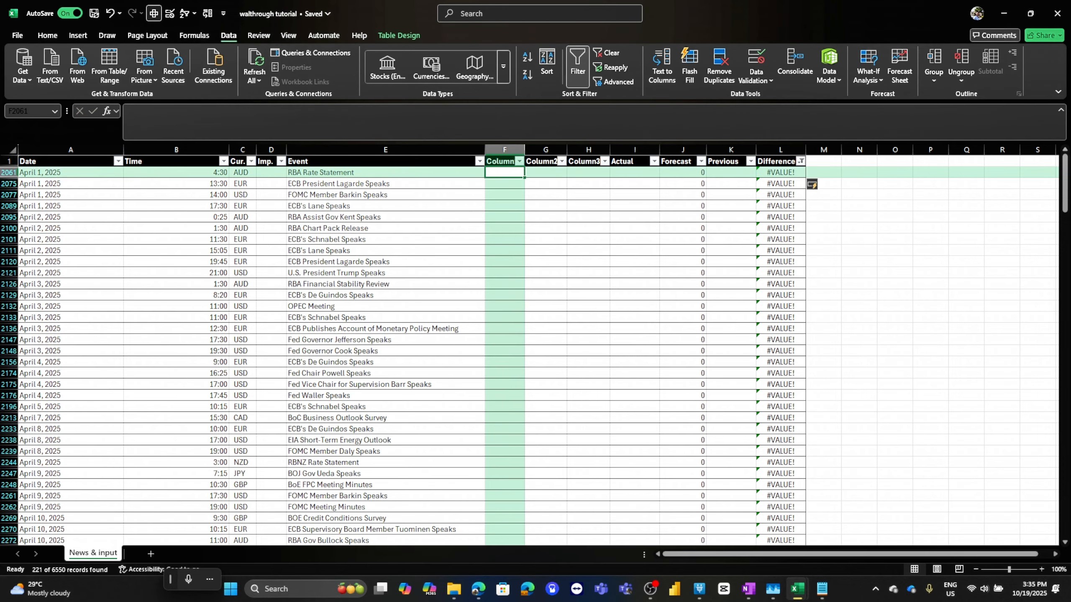
{"action": "left_click", "coordinate": [781, 173]}
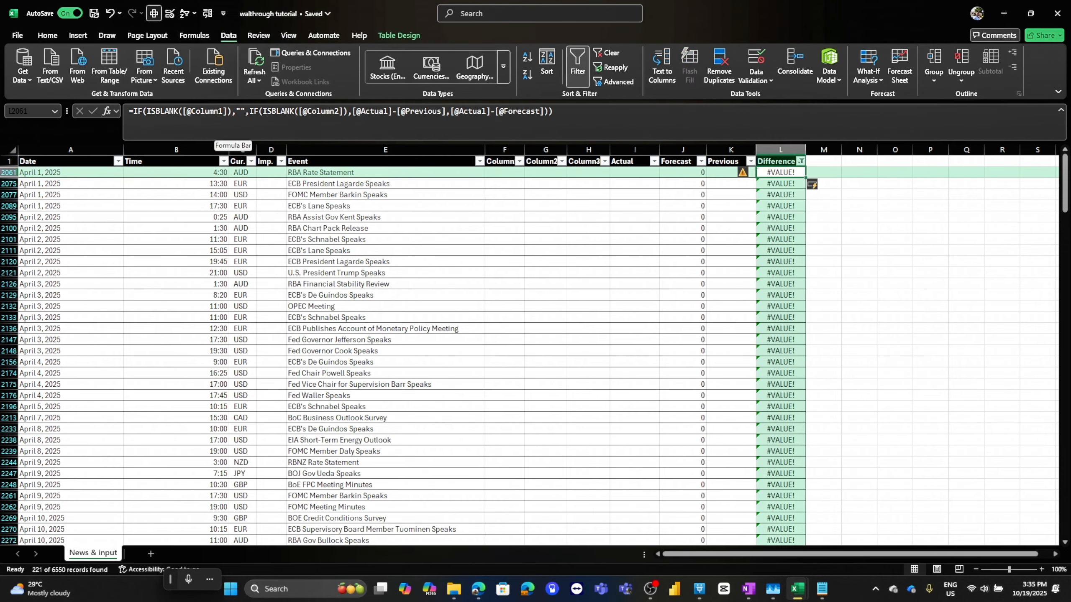
{"action": "left_click_drag", "start_coordinate": [181, 111], "coordinate": [147, 111]}
{"action": "key", "text": "BackSpace"}
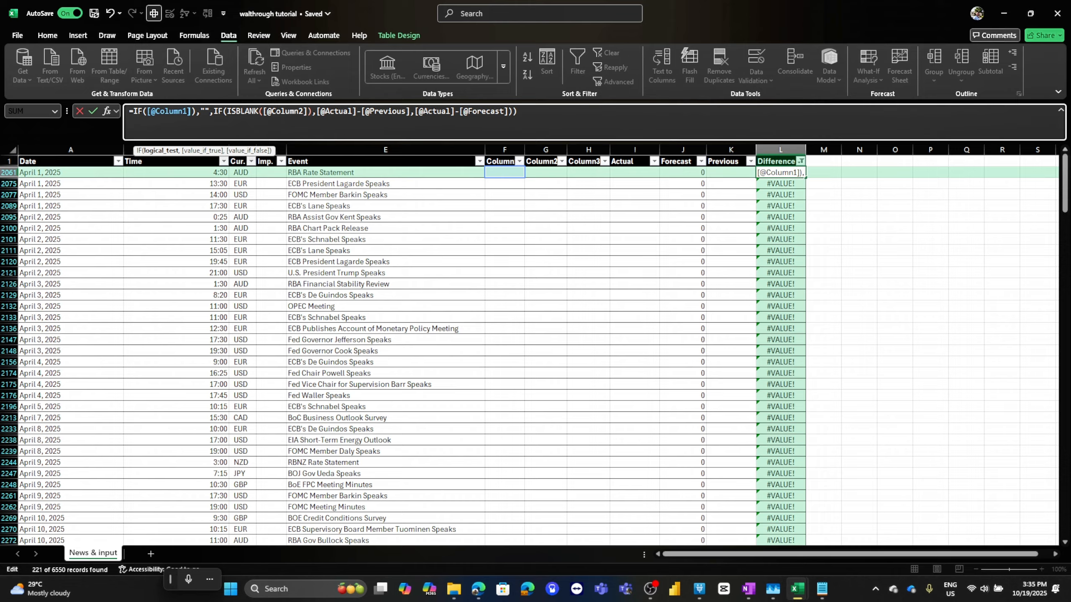
{"action": "left_click", "coordinate": [201, 112]}
{"action": "key", "text": "Left"}
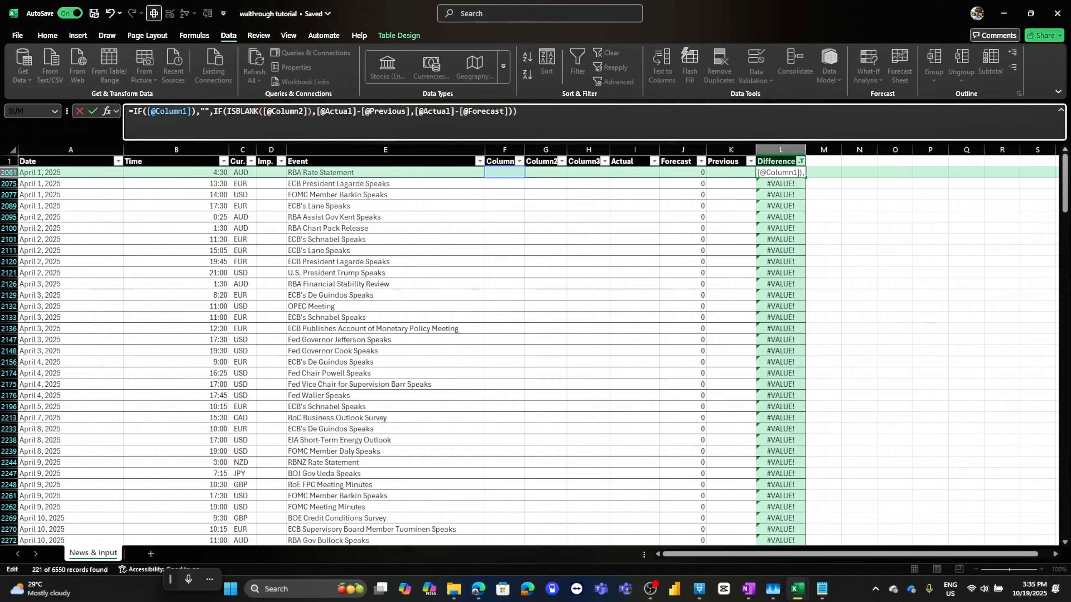
{"action": "key", "text": "BackSpace"}
{"action": "type", "text": "="}
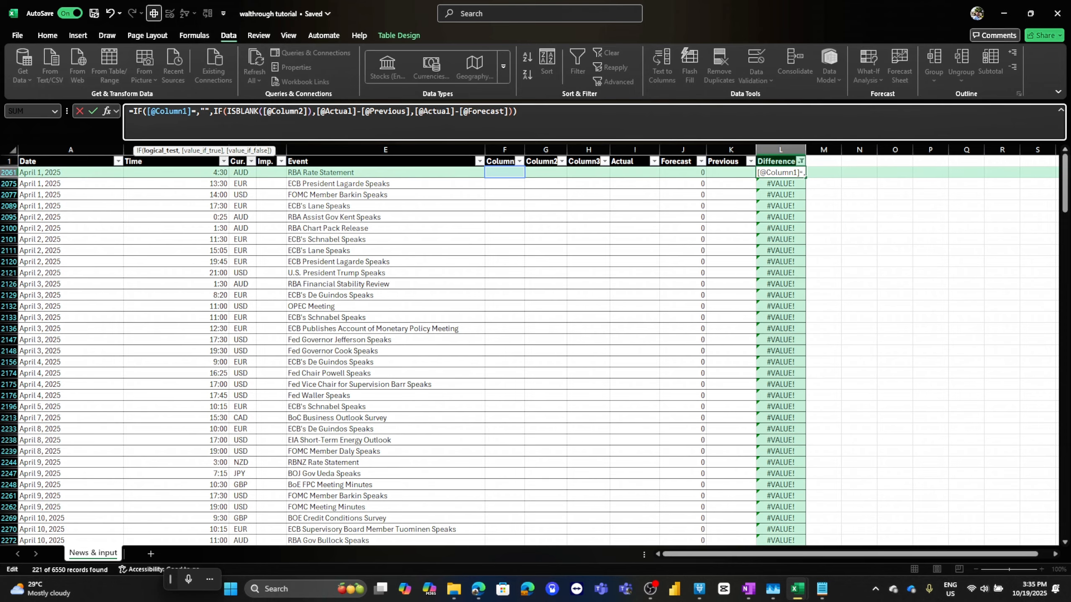
{"action": "type", "text": "\" \""}
{"action": "key", "text": "Return"}
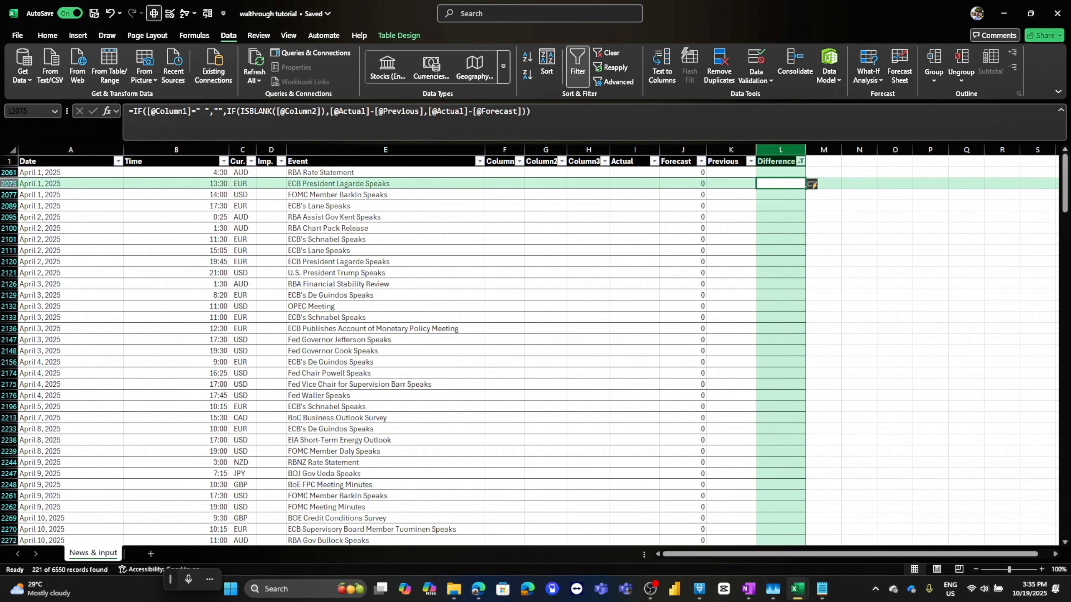
Step: Review the Difference column down to the last filtered row and clear its filter
{"action": "scroll", "coordinate": [535, 350], "scroll_direction": "down", "scroll_amount": 20}
{"action": "scroll", "coordinate": [535, 350], "scroll_direction": "down", "scroll_amount": 20}
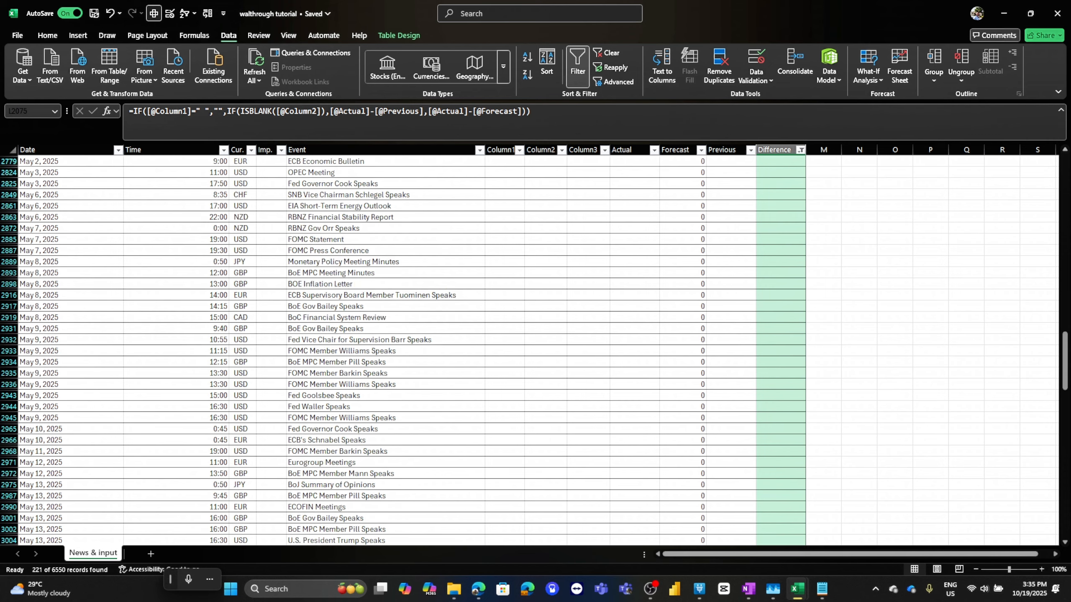
{"action": "scroll", "coordinate": [535, 350], "scroll_direction": "up", "scroll_amount": 2}
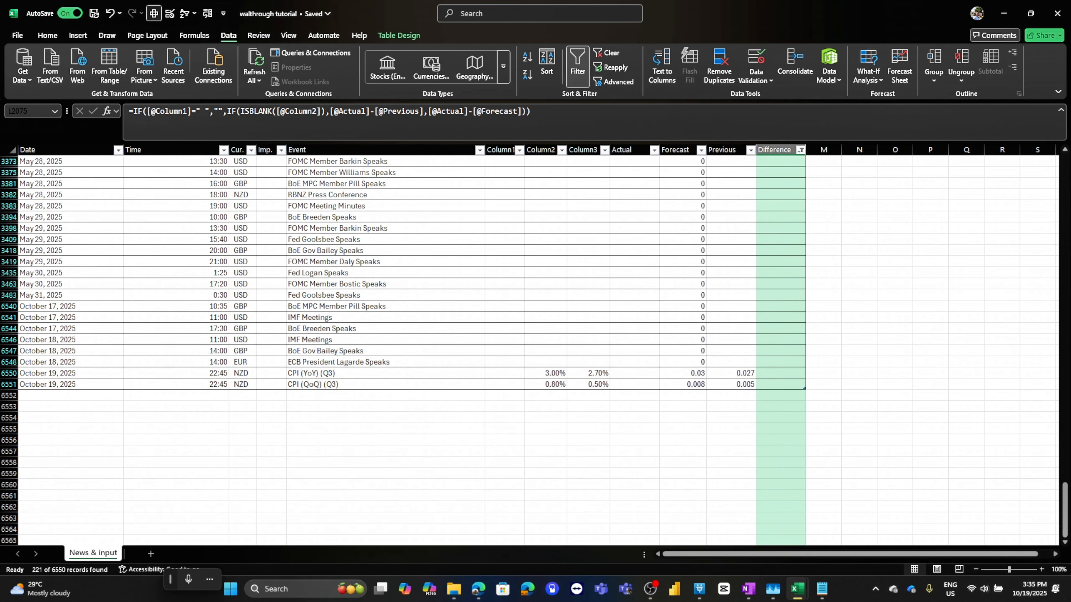
{"action": "left_click", "coordinate": [799, 150]}
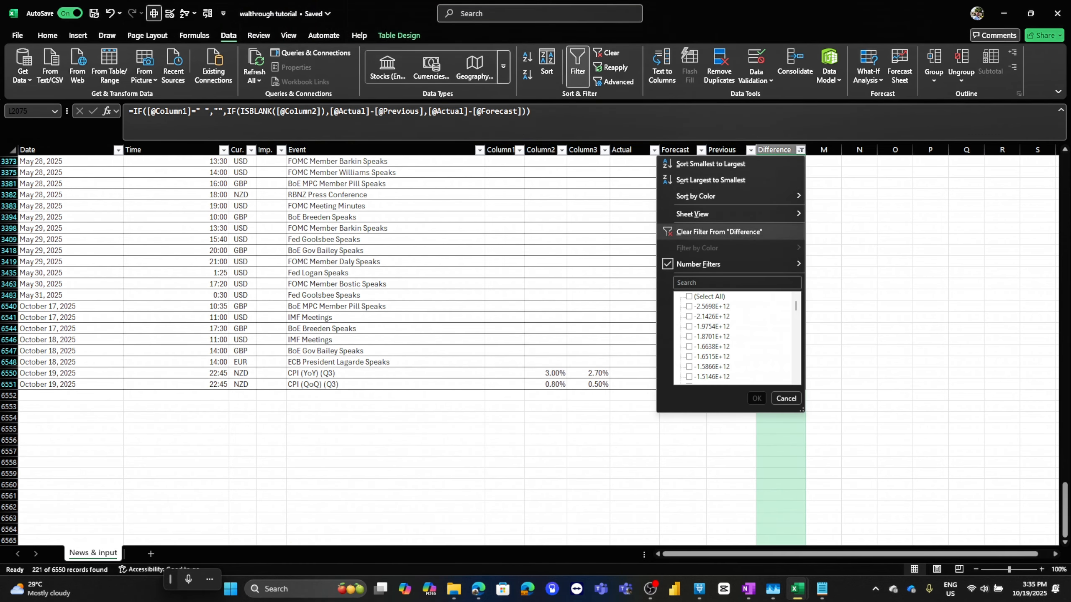
{"action": "left_click", "coordinate": [716, 230]}
Step: Examine the unfiltered Difference values back up to the table's first row, ending in the empty cell M2 beside the table
{"action": "scroll", "coordinate": [536, 350], "scroll_direction": "up", "scroll_amount": 8}
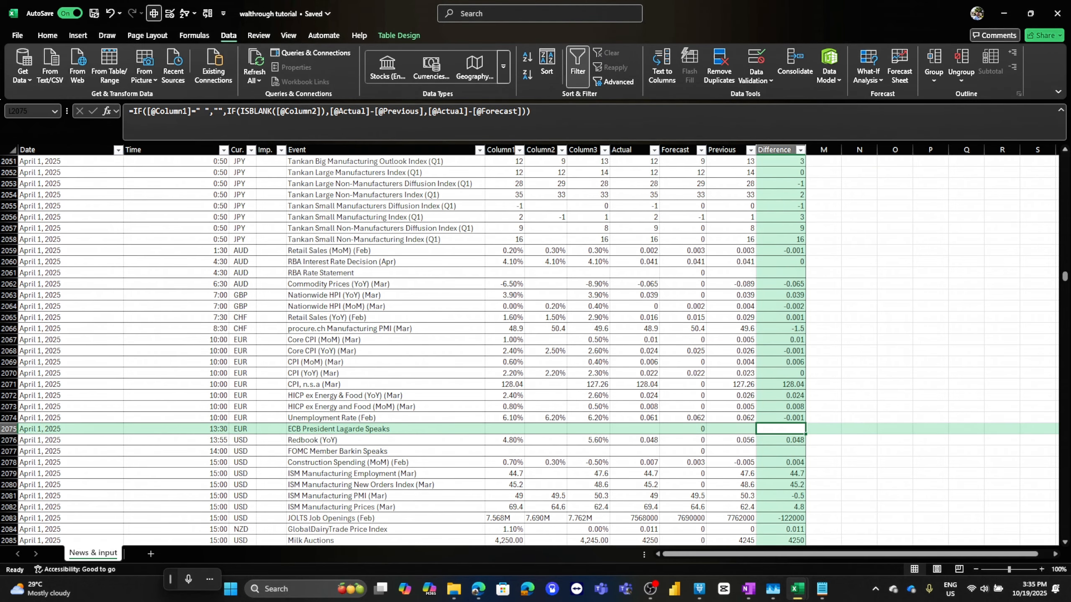
{"action": "key", "text": "Up"}
{"action": "key", "text": "Up"}
{"action": "key", "text": "Up"}
{"action": "key", "text": "Up"}
{"action": "key", "text": "Up"}
{"action": "key", "text": "Up"}
{"action": "key", "text": "Up"}
{"action": "key", "text": "Up"}
{"action": "key", "text": "Up"}
{"action": "key", "text": "Up"}
{"action": "key", "text": "Up"}
{"action": "key", "text": "Up"}
{"action": "key", "text": "Up"}
{"action": "key", "text": "Up"}
{"action": "key", "text": "Up"}
{"action": "key", "text": "Up"}
{"action": "key", "text": "Up"}
{"action": "key", "text": "Up"}
{"action": "key", "text": "Up"}
{"action": "key", "text": "Up"}
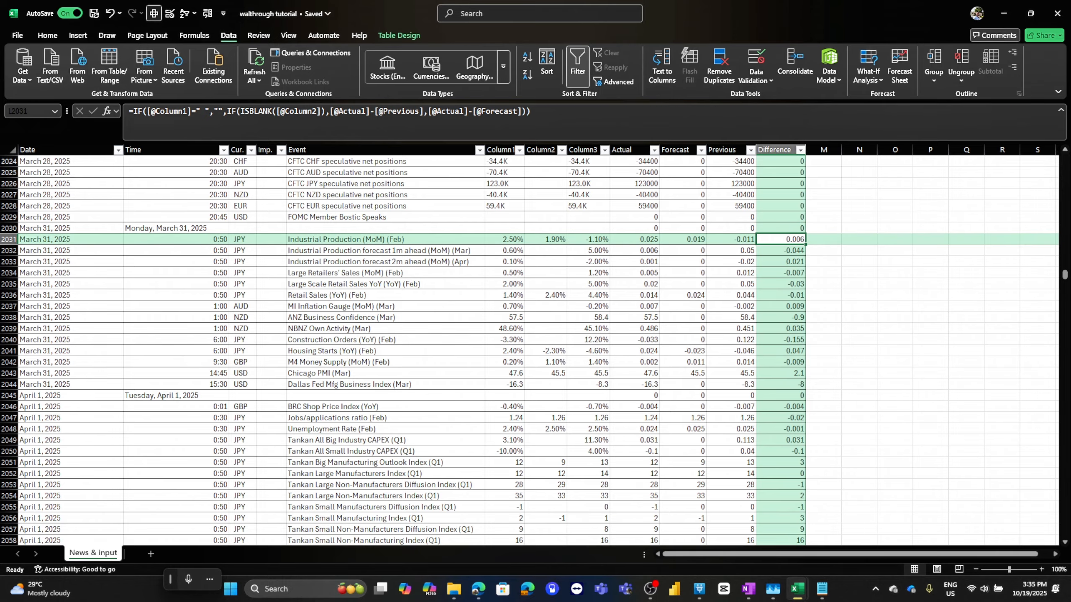
{"action": "key", "text": "Left"}
{"action": "key", "text": "ctrl+Up"}
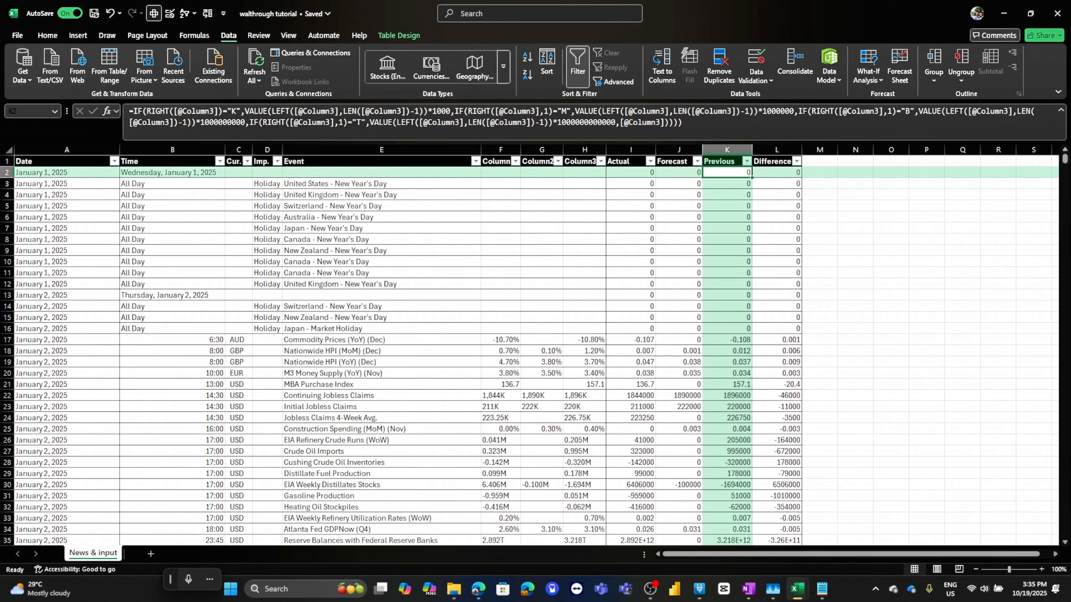
{"action": "key", "text": "Right"}
{"action": "key", "text": "Right"}
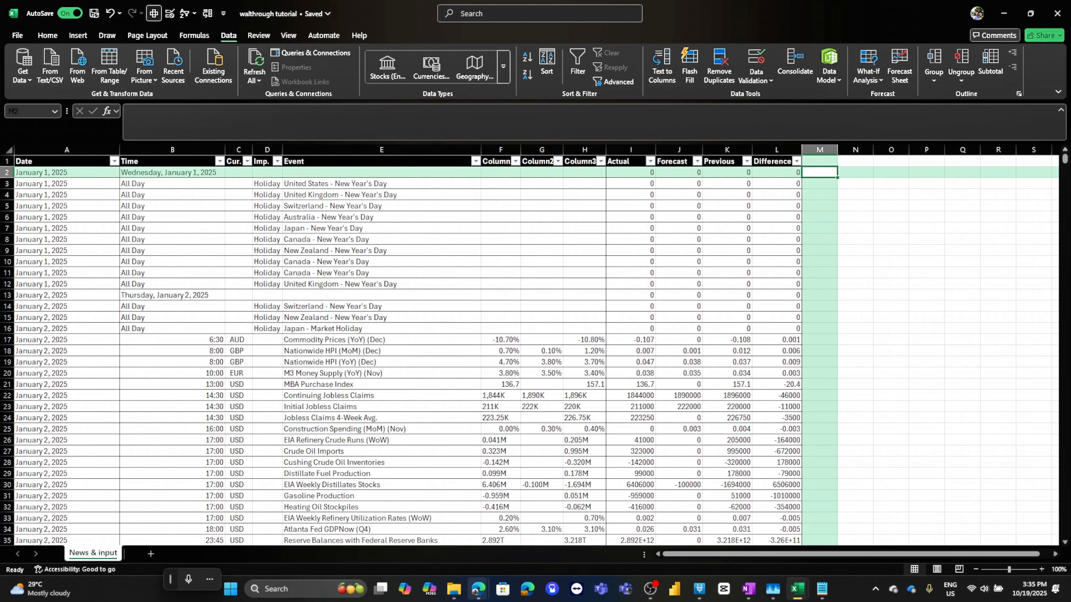
Step: Switch to Notepad and examine the headings and first event in Event impact rank etc.txt
{"action": "mouse_move", "coordinate": [478, 589]}
{"action": "left_click", "coordinate": [821, 589]}
{"action": "scroll", "coordinate": [649, 274], "scroll_direction": "up", "scroll_amount": 10}
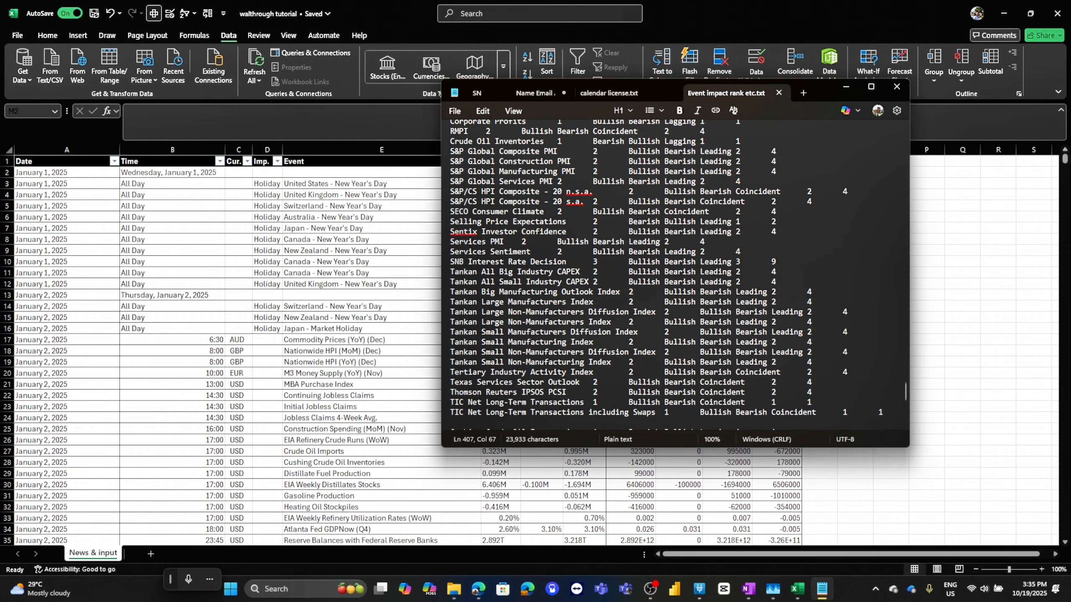
{"action": "scroll", "coordinate": [674, 274], "scroll_direction": "up", "scroll_amount": 15}
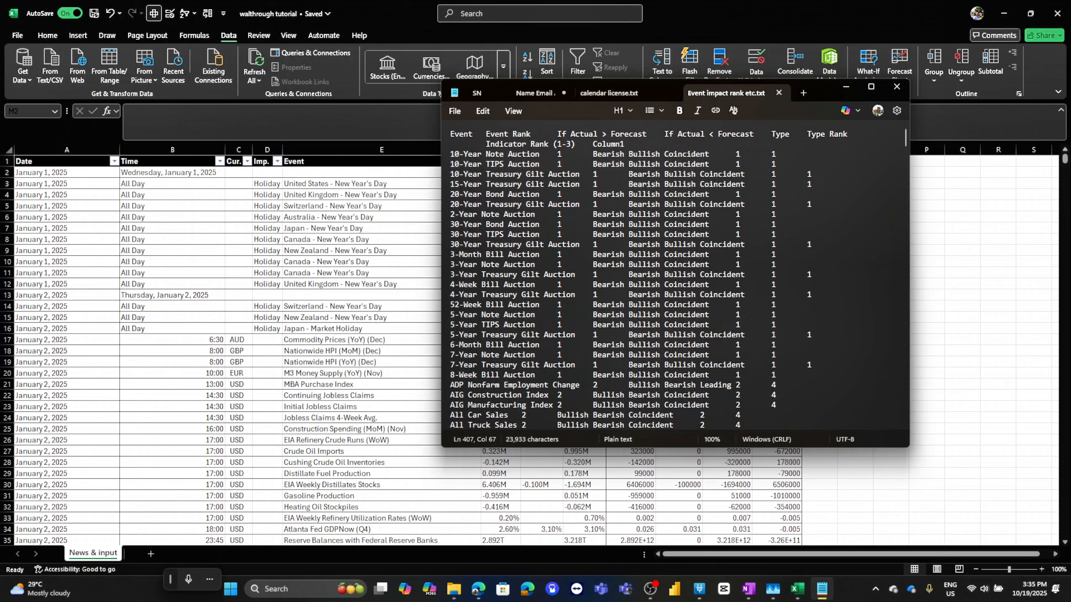
{"action": "left_click_drag", "start_coordinate": [450, 154], "coordinate": [540, 154]}
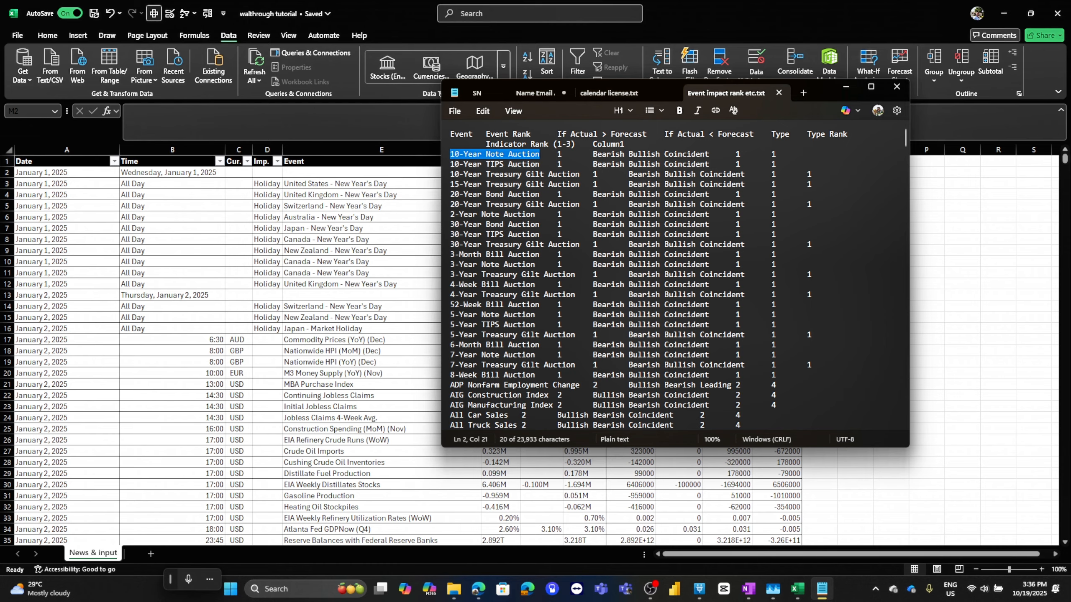
Step: Copy the entire event ranking text into a new worksheet starting at A1, and autofit the Event column's width
{"action": "key", "text": "ctrl+a"}
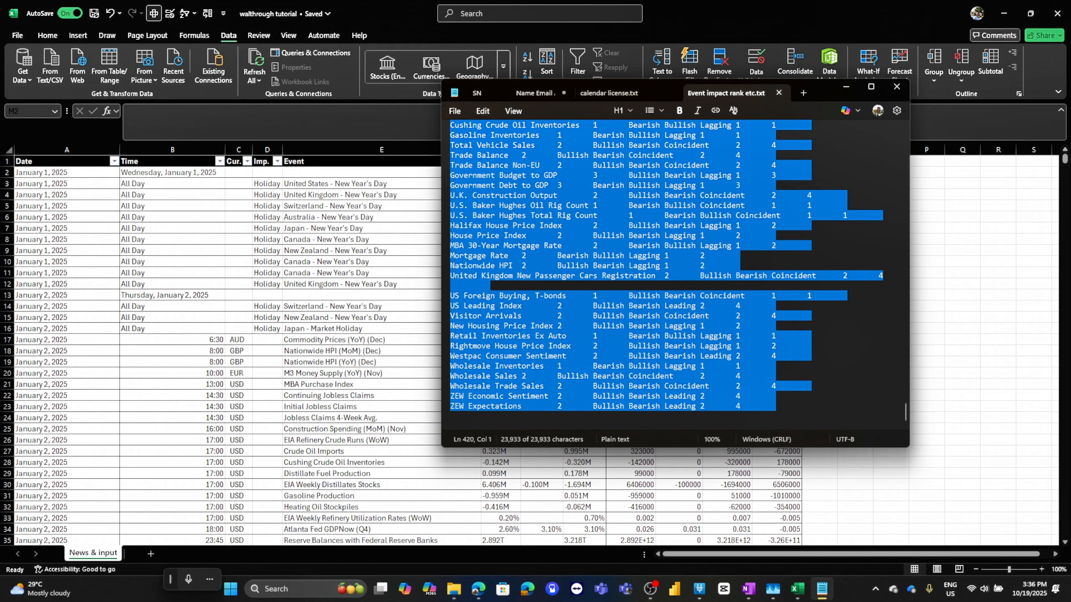
{"action": "left_click", "coordinate": [150, 554]}
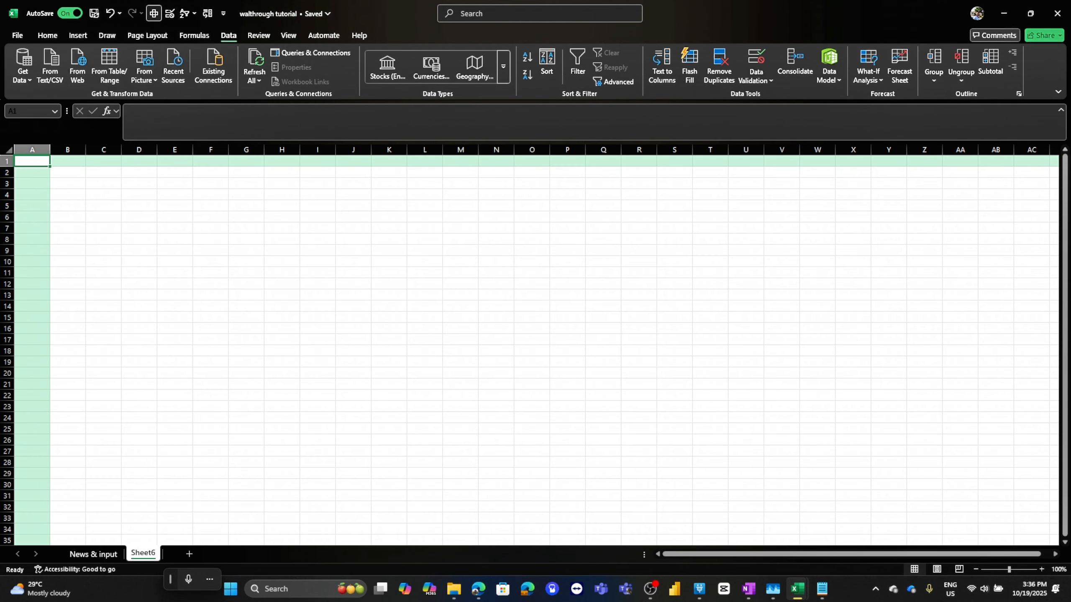
{"action": "key", "text": "ctrl+v"}
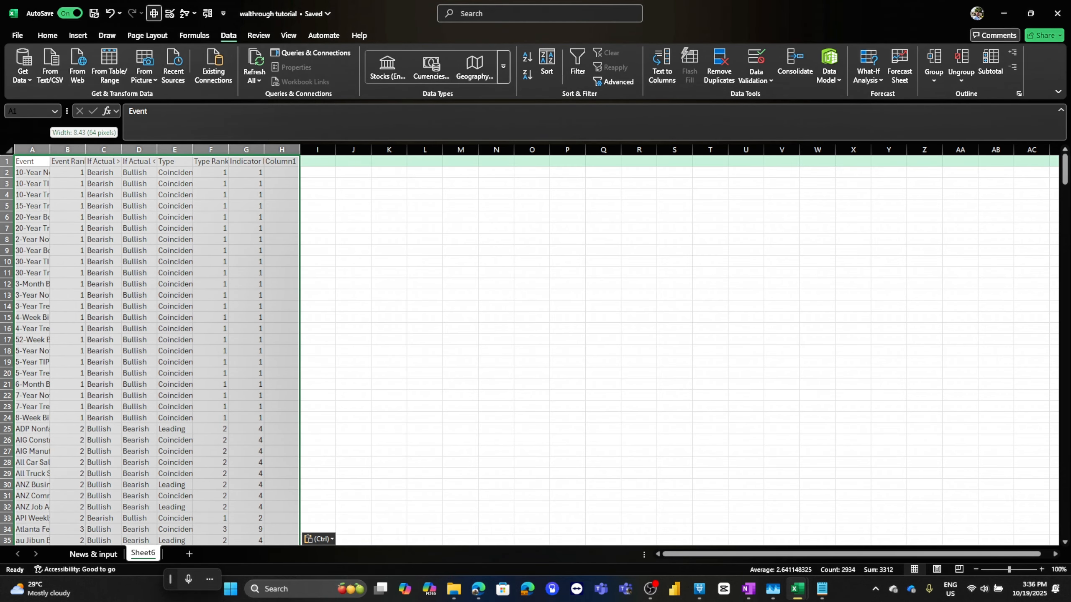
{"action": "double_click", "coordinate": [50, 149]}
Step: Compare the pasted data side by side with the News sheet of the 10. New Fundamental Analysis workbook, and maximise the walkthrough workbook again
{"action": "key", "text": "super+Right"}
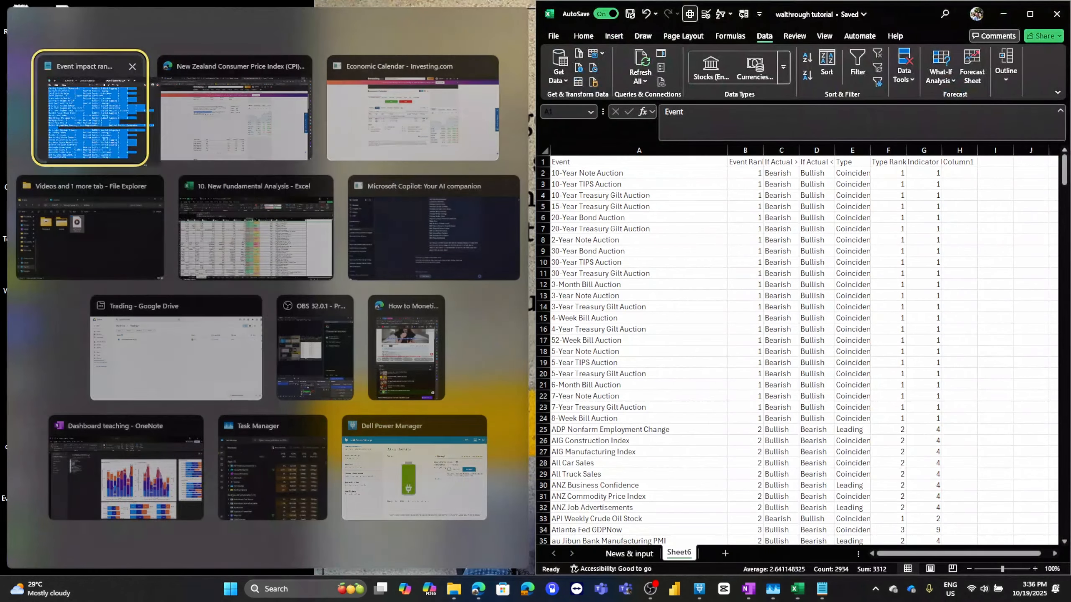
{"action": "left_click", "coordinate": [253, 186]}
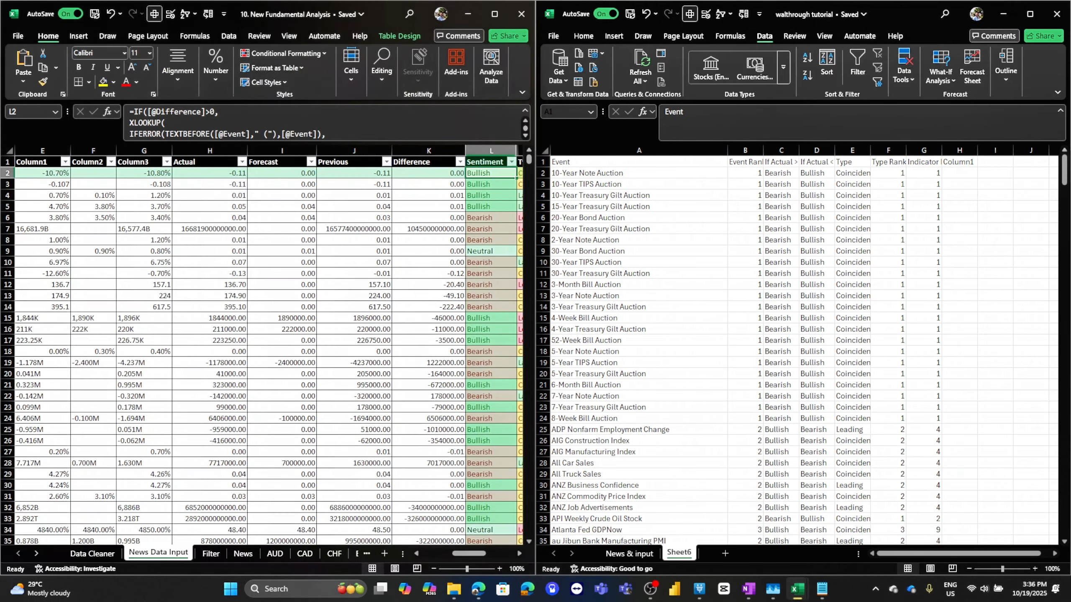
{"action": "key", "text": "Right"}
{"action": "key", "text": "ctrl+space"}
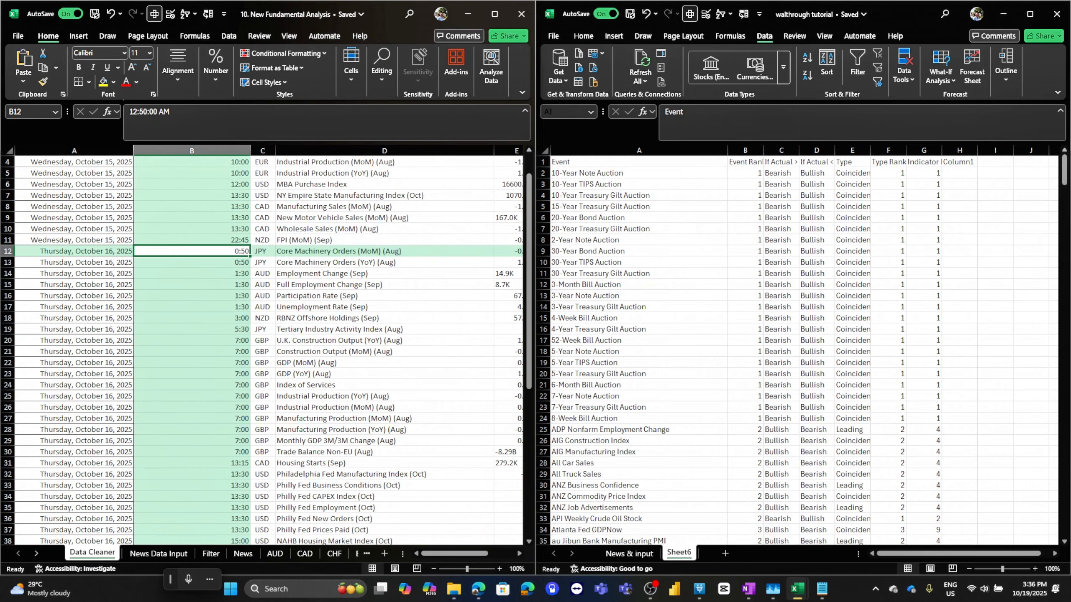
{"action": "left_click", "coordinate": [243, 554]}
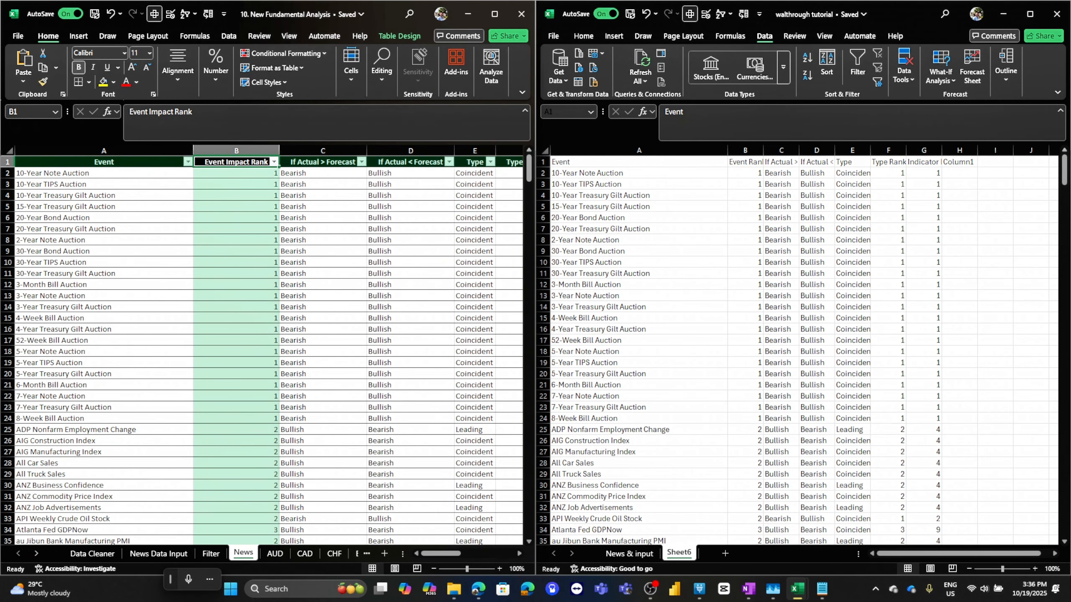
{"action": "key", "text": "alt+Tab"}
{"action": "key", "text": "ctrl+a"}
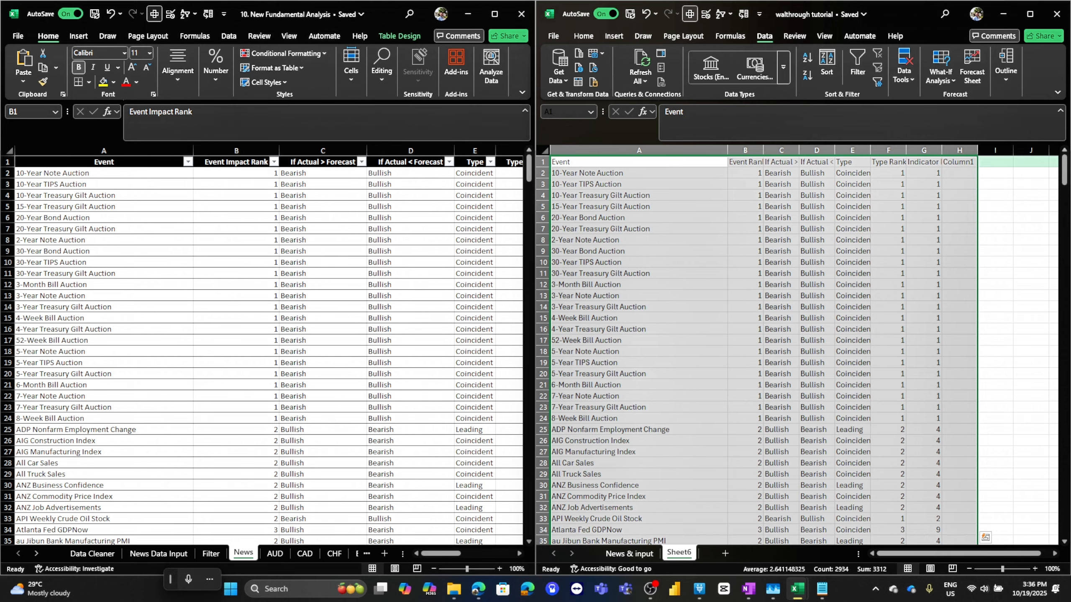
{"action": "left_click", "coordinate": [889, 172]}
{"action": "left_click", "coordinate": [1030, 14]}
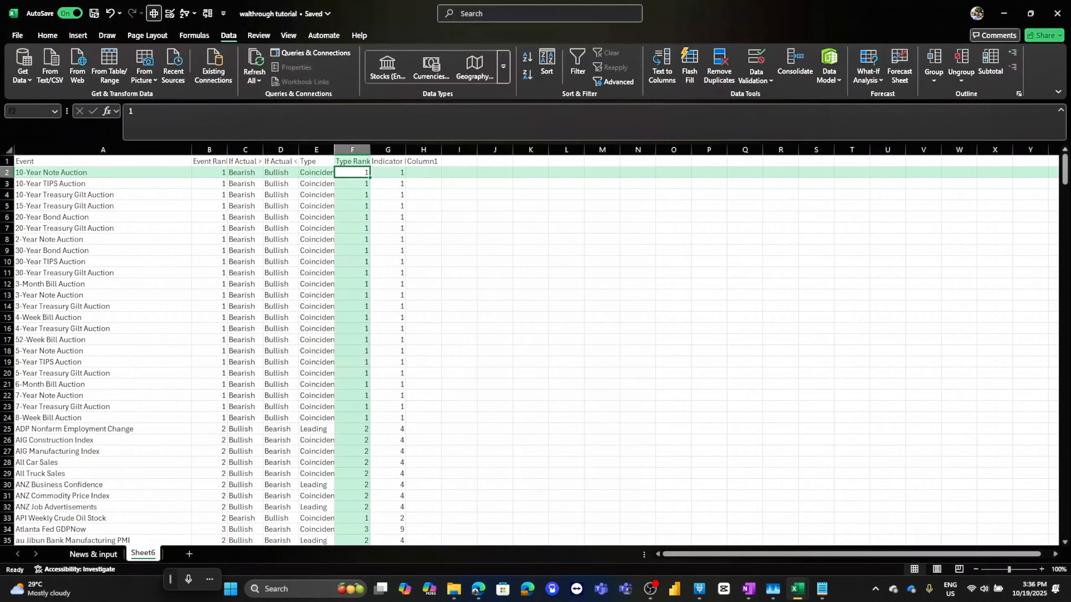
Step: Autofit the width of all columns on the new event ranking sheet
{"action": "left_click", "coordinate": [388, 172]}
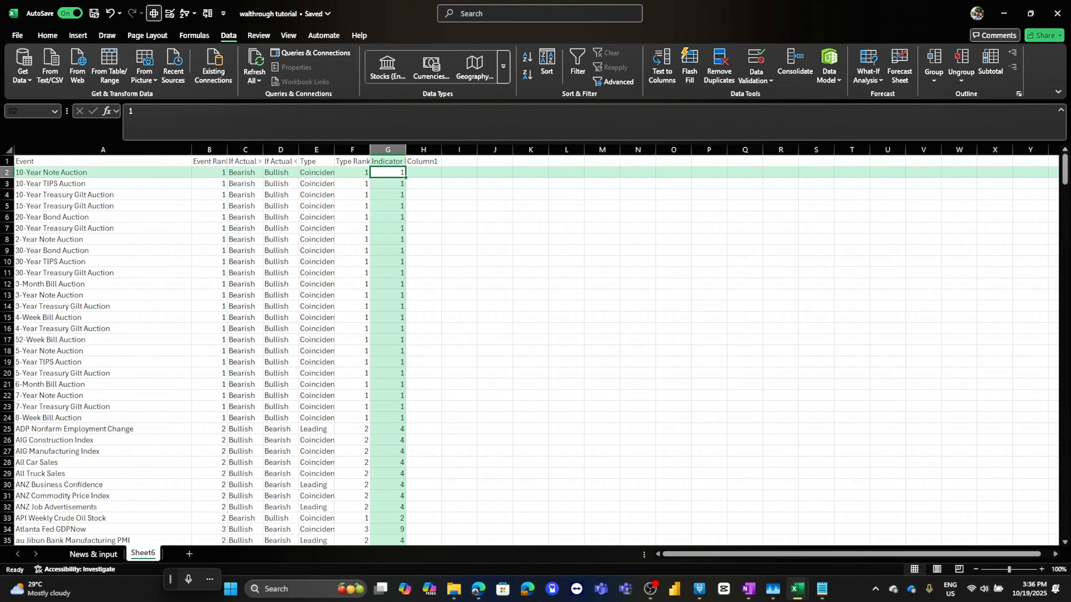
{"action": "key", "text": "ctrl+a"}
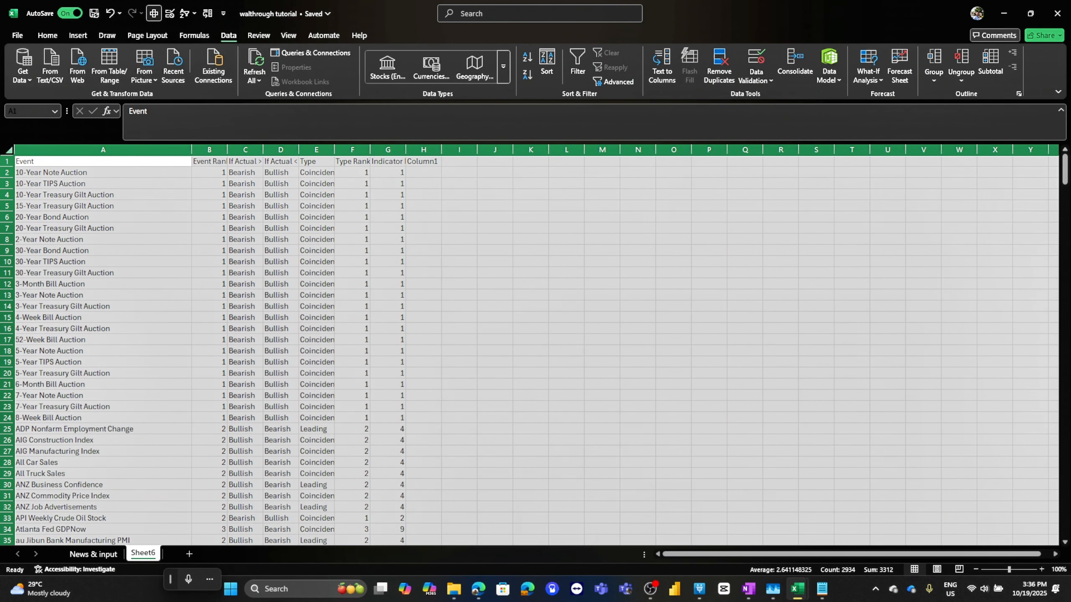
{"action": "double_click", "coordinate": [263, 150]}
{"action": "left_click", "coordinate": [267, 194]}
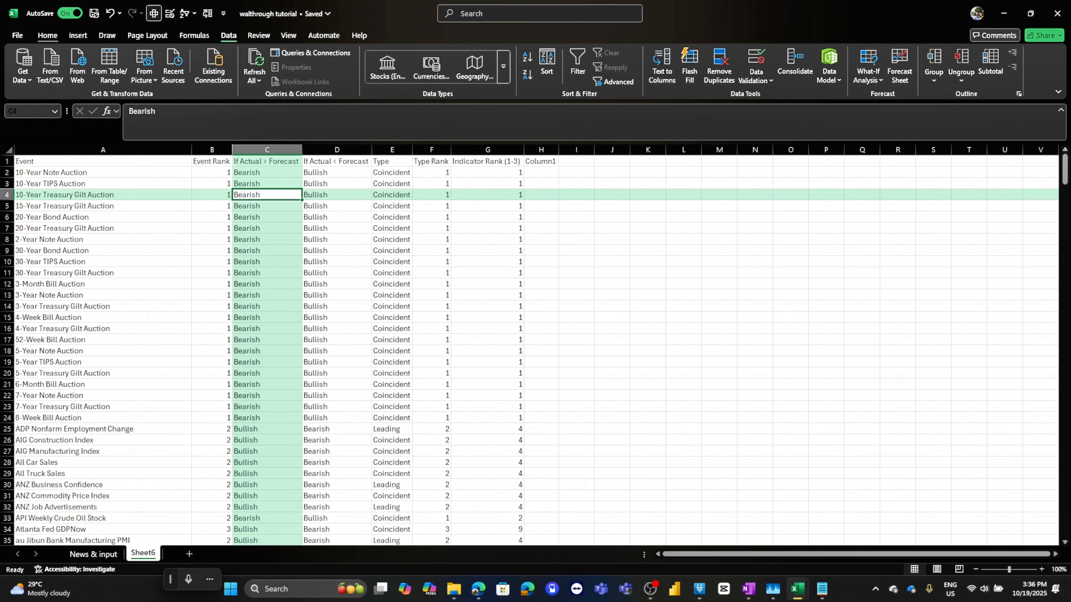
Step: Format the event ranking data, $A$1:$H$419, as a table with headers in a black-header style
{"action": "left_click", "coordinate": [47, 35]}
{"action": "left_click", "coordinate": [574, 67]}
{"action": "left_click", "coordinate": [579, 133]}
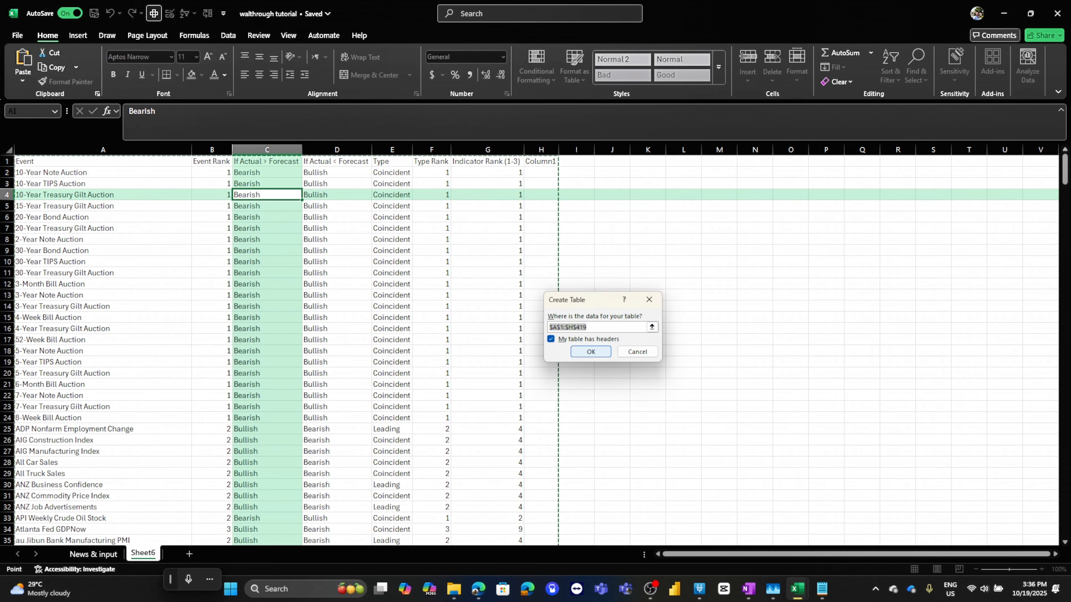
{"action": "left_click", "coordinate": [591, 352]}
Step: Delete all the pasted values in the Indicator Rank (1-3) column, keeping its header
{"action": "left_click", "coordinate": [521, 173]}
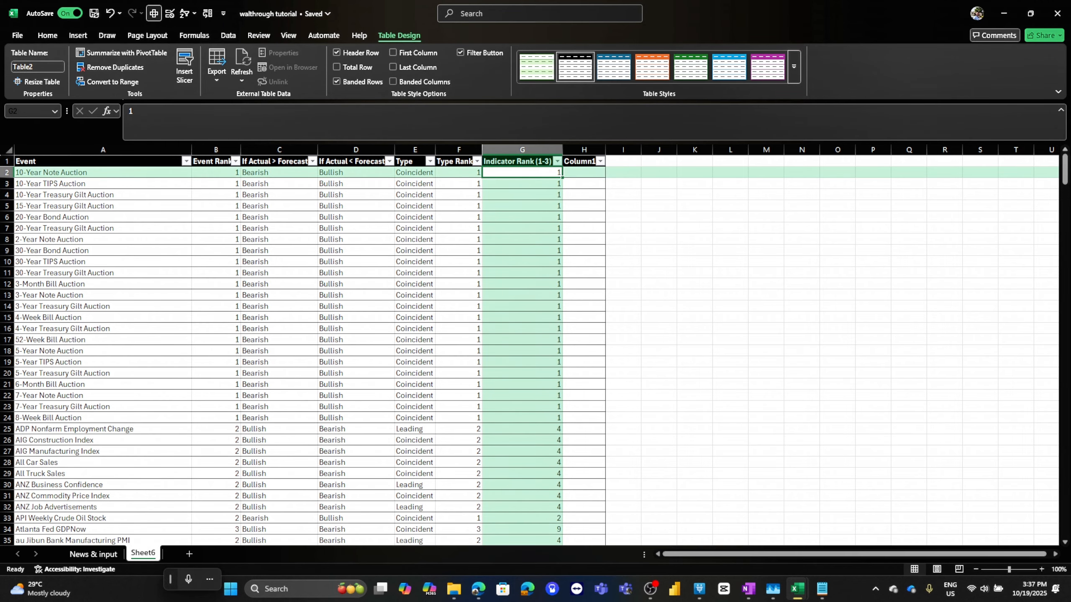
{"action": "key", "text": "ctrl+shift+Down"}
{"action": "key", "text": "Delete"}
{"action": "scroll", "coordinate": [535, 350], "scroll_direction": "up", "scroll_amount": 15}
{"action": "key", "text": "Left"}
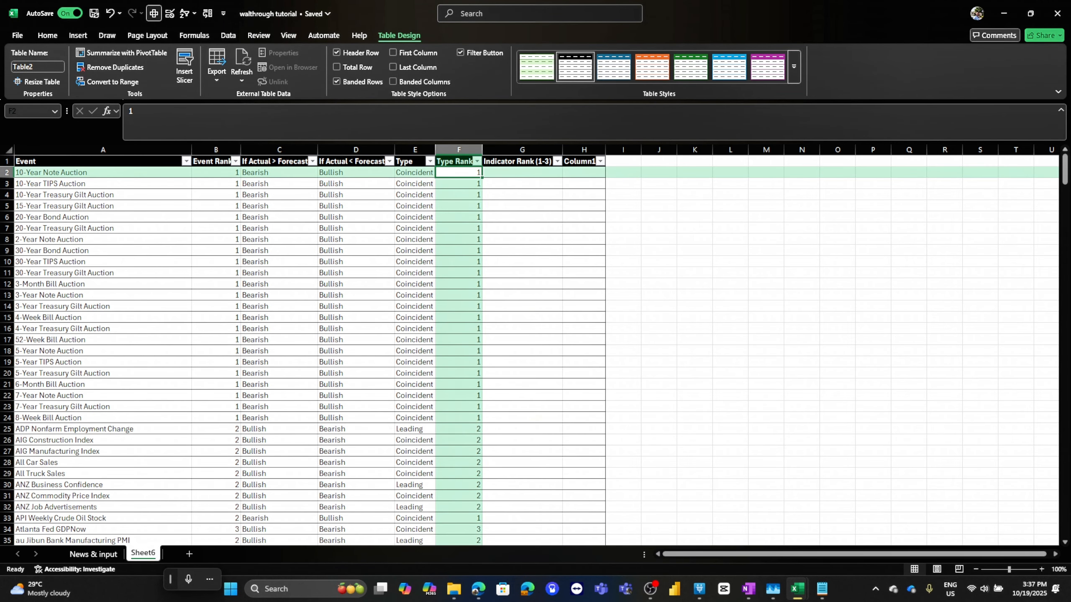
Step: Fill the Indicator Rank (1-3) column with a formula multiplying each row's Event Rank by its Type Rank
{"action": "key", "text": "Right"}
{"action": "type", "text": "="}
{"action": "key", "text": "Left"}
{"action": "key", "text": "Left"}
{"action": "key", "text": "Left"}
{"action": "key", "text": "Left"}
{"action": "key", "text": "Left"}
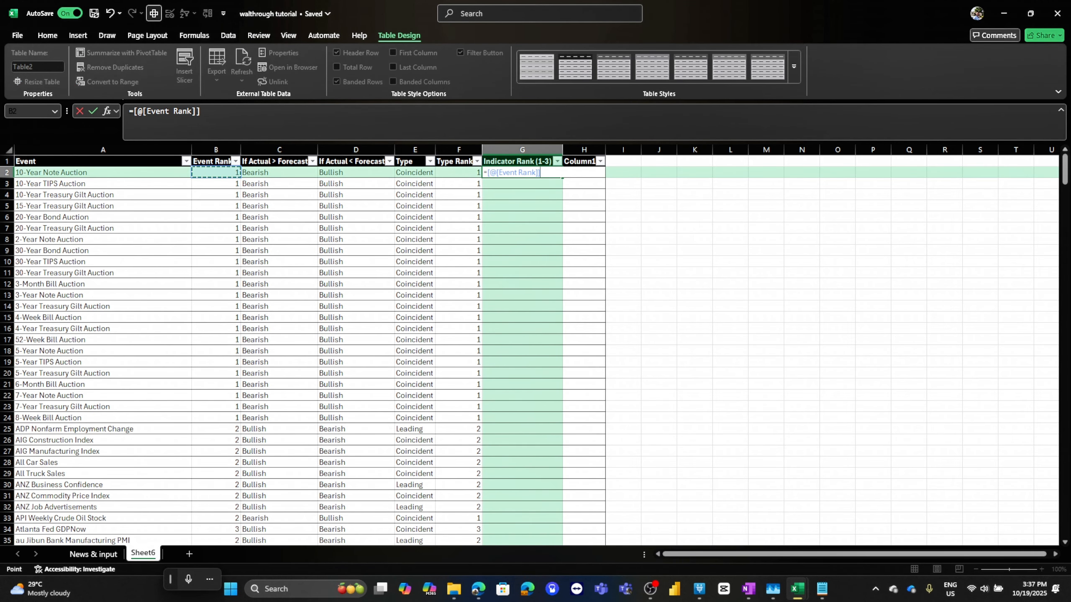
{"action": "type", "text": "*"}
{"action": "key", "text": "Left"}
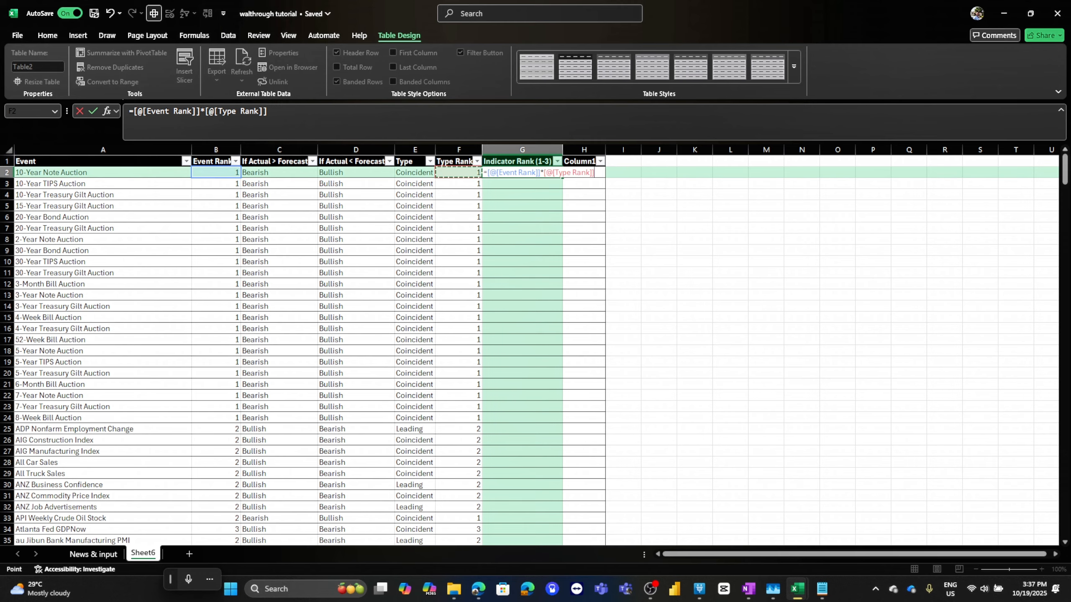
{"action": "key", "text": "Return"}
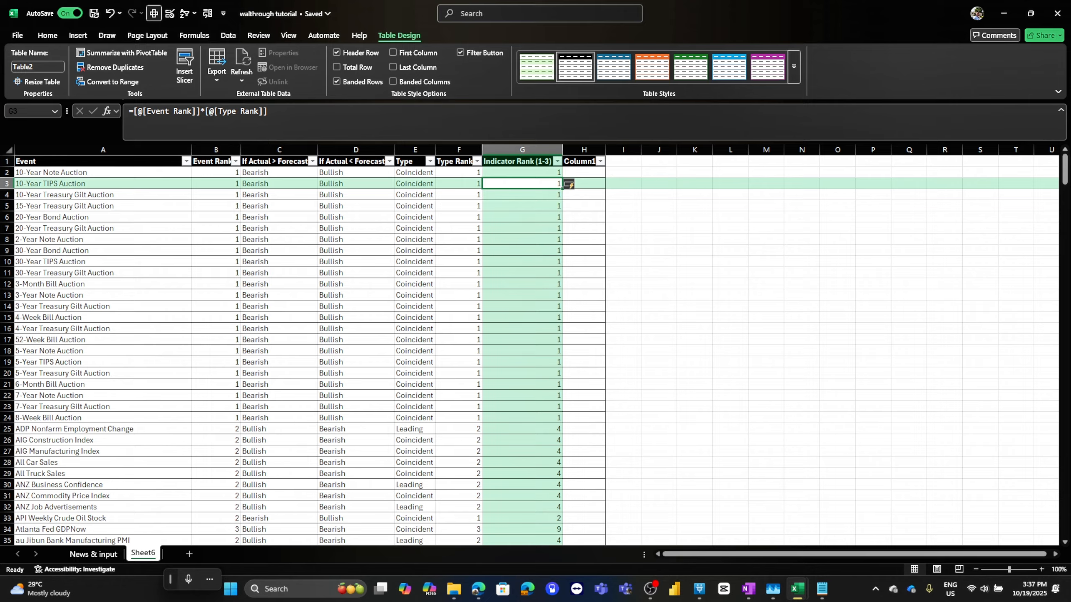
Step: Review the Type Rank and Event Rank columns, and compare the event names with those on the News & input sheet
{"action": "left_click_drag", "start_coordinate": [459, 172], "coordinate": [460, 429]}
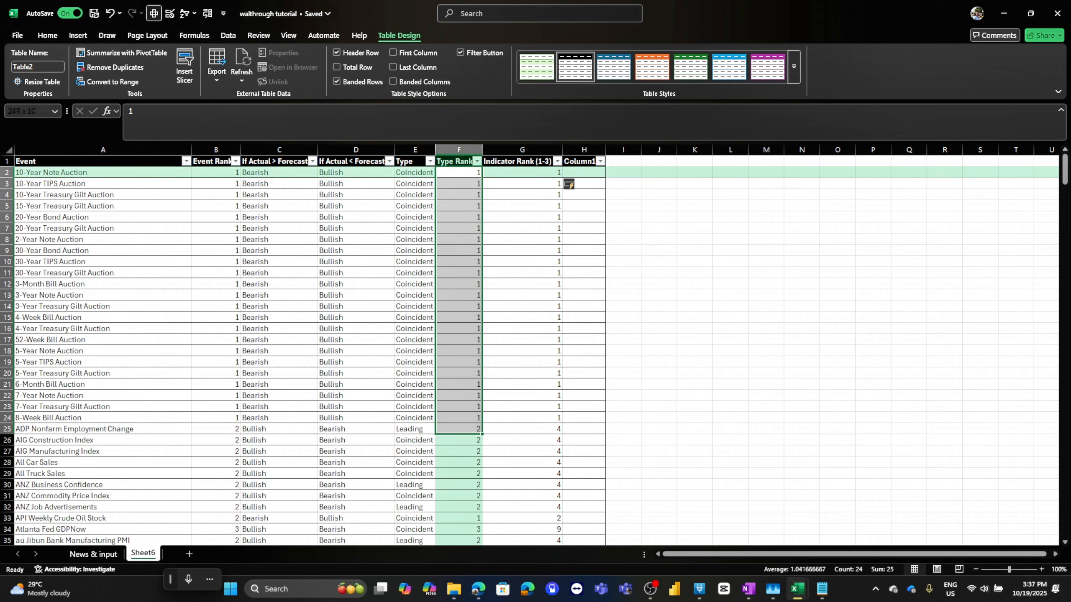
{"action": "left_click_drag", "start_coordinate": [216, 372], "coordinate": [216, 417]}
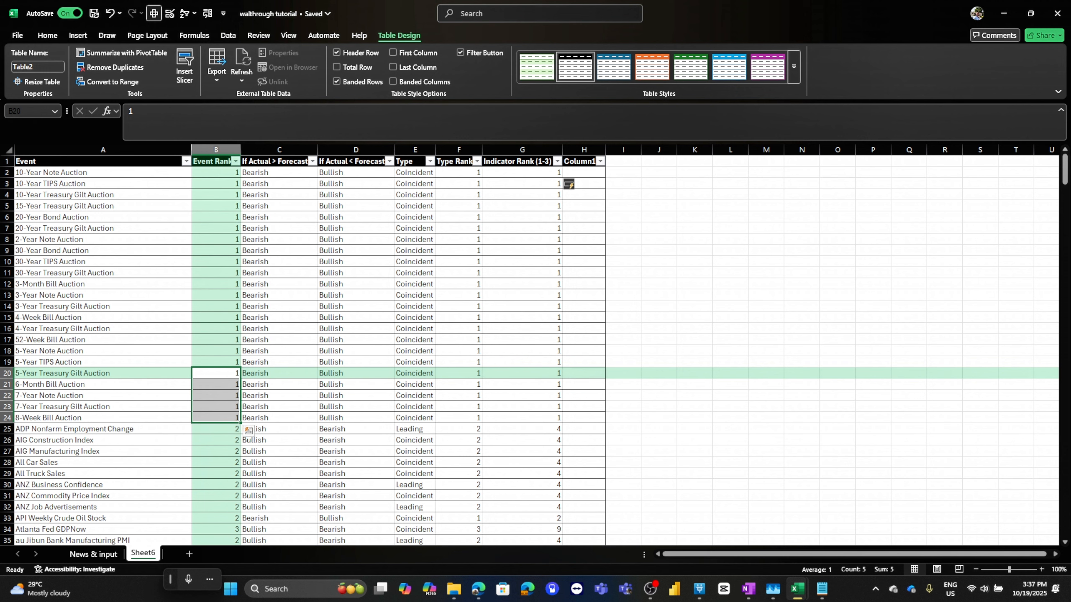
{"action": "left_click_drag", "start_coordinate": [103, 172], "coordinate": [102, 384]}
{"action": "left_click", "coordinate": [93, 554]}
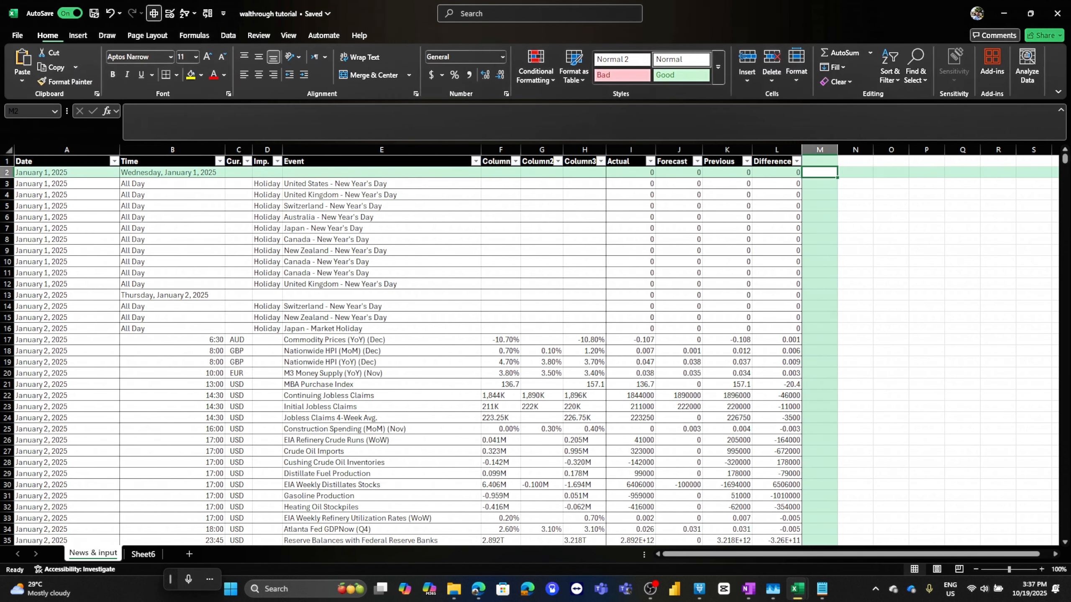
{"action": "left_click_drag", "start_coordinate": [381, 206], "coordinate": [381, 407]}
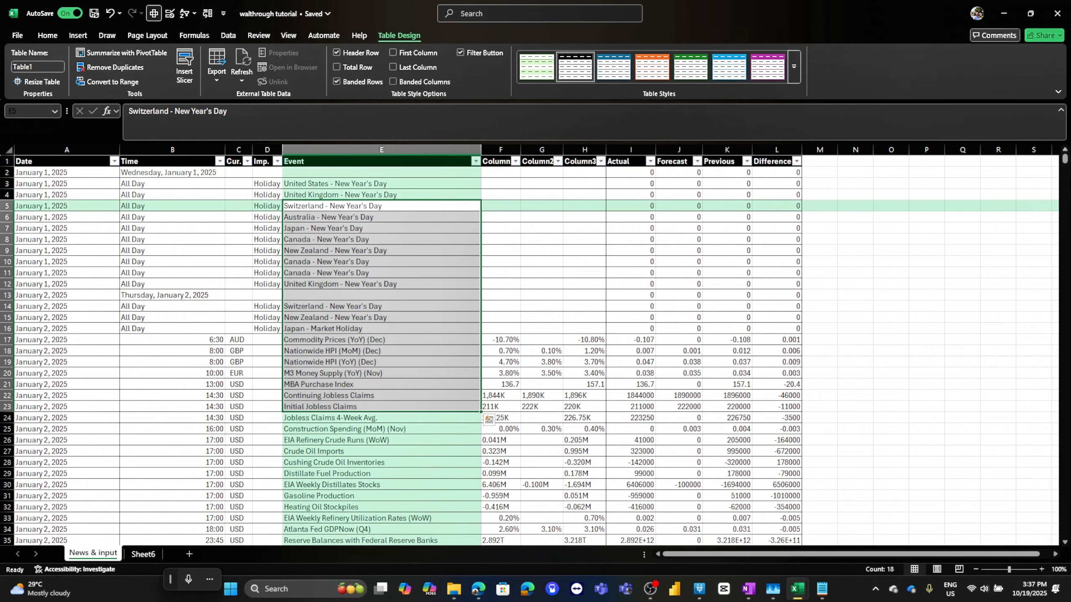
{"action": "left_click", "coordinate": [144, 553]}
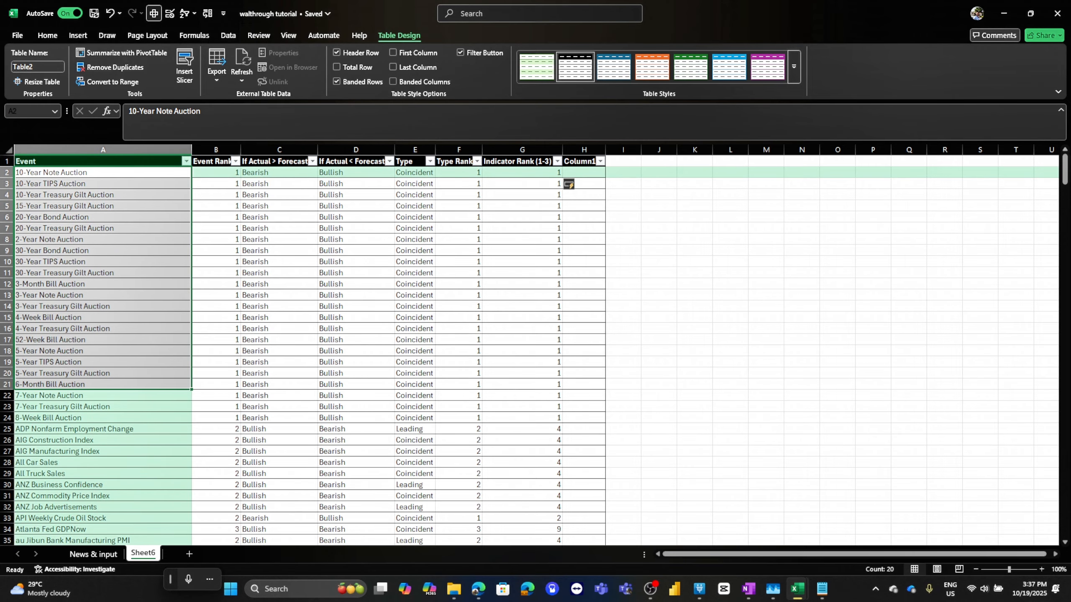
{"action": "left_click", "coordinate": [216, 172]}
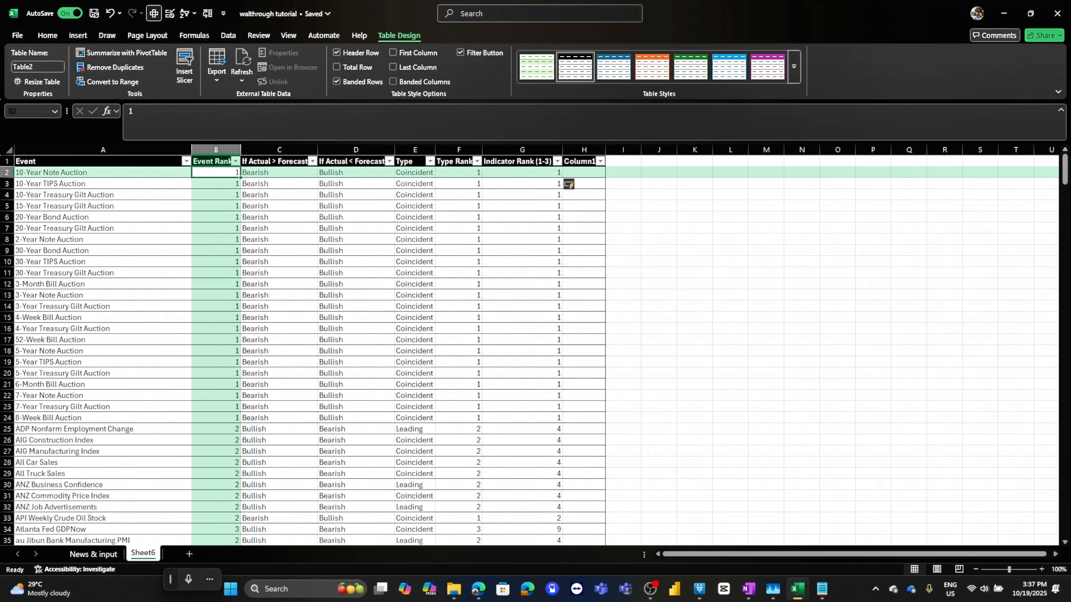
{"action": "left_click", "coordinate": [213, 161]}
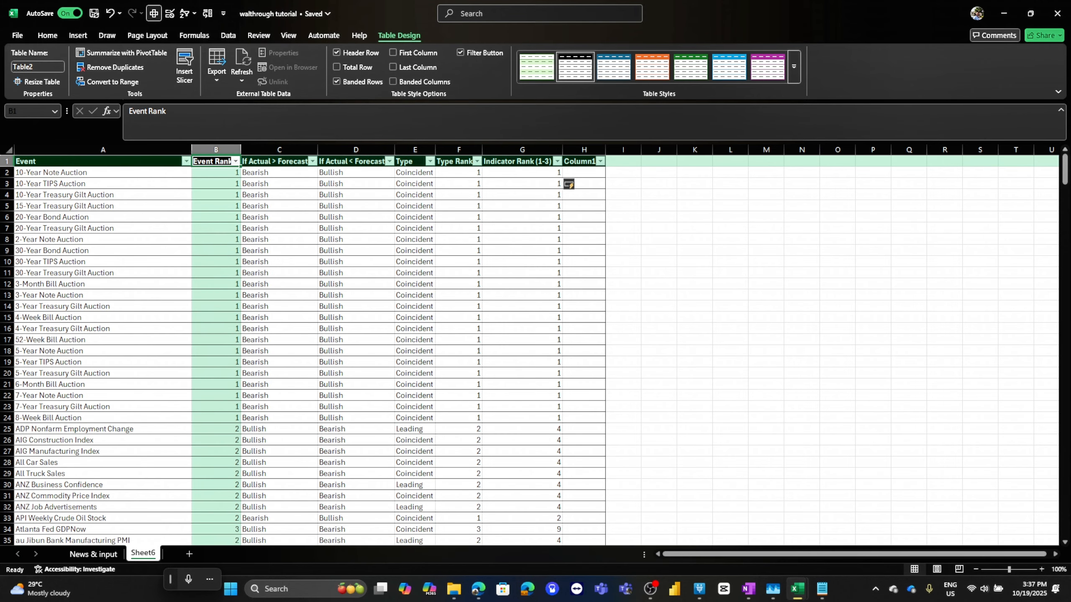
Step: Switch to the browser to examine event importance ratings on the Investing.com CPI page and economic calendar, and return to the workbook
{"action": "left_click", "coordinate": [478, 589]}
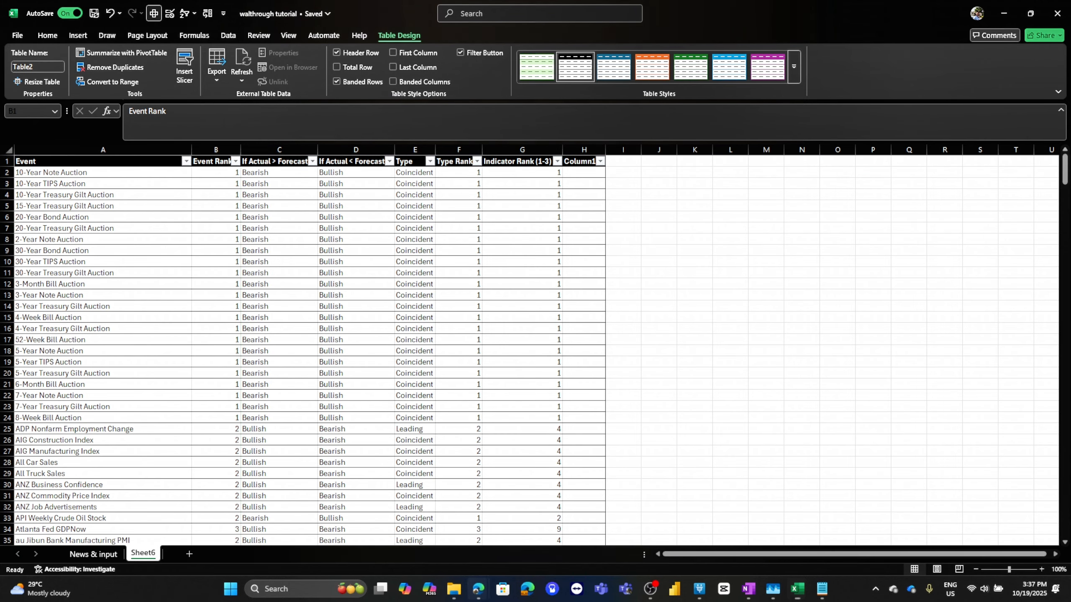
{"action": "left_click", "coordinate": [563, 532]}
{"action": "scroll", "coordinate": [520, 355], "scroll_direction": "up", "scroll_amount": 5}
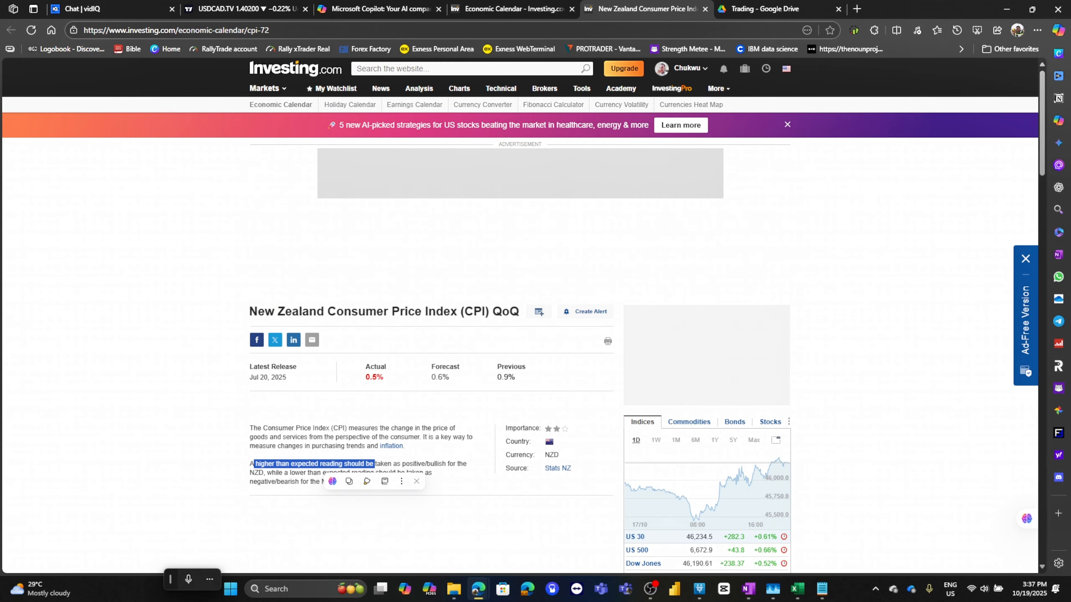
{"action": "left_click", "coordinate": [514, 9]}
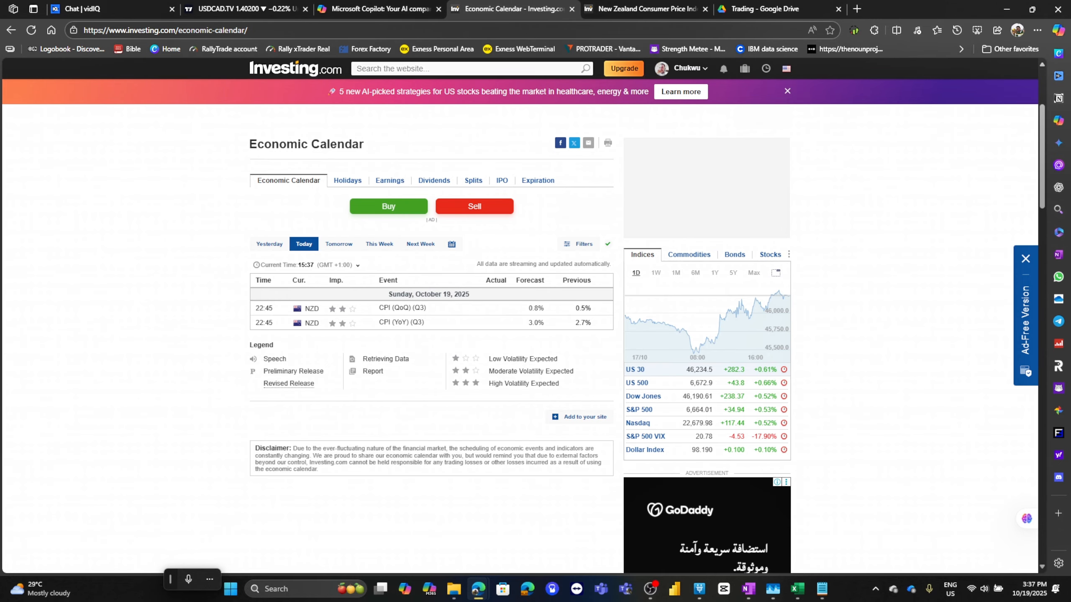
{"action": "left_click", "coordinate": [1007, 9]}
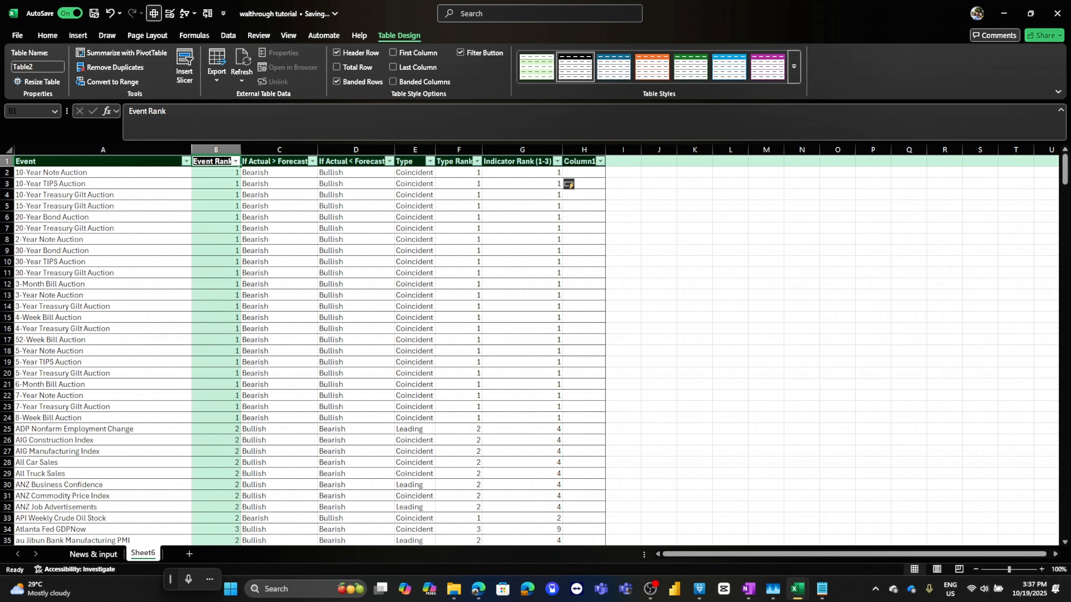
Step: Examine the BoJ Core CPI row's event rank and its readings for actual above and below forecast
{"action": "scroll", "coordinate": [309, 350], "scroll_direction": "down", "scroll_amount": 9}
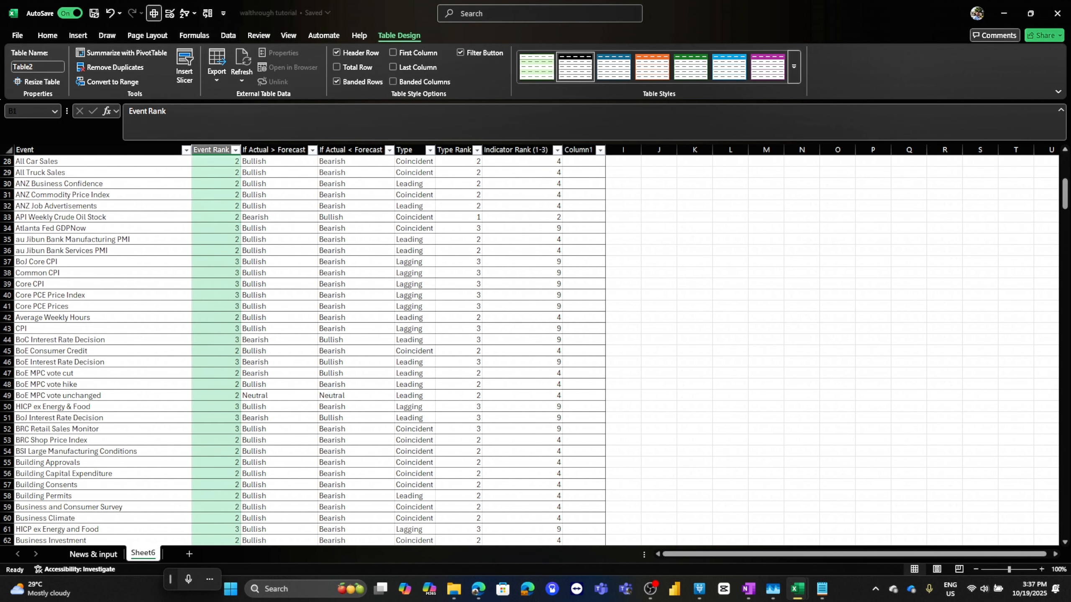
{"action": "left_click_drag", "start_coordinate": [110, 262], "coordinate": [270, 261]}
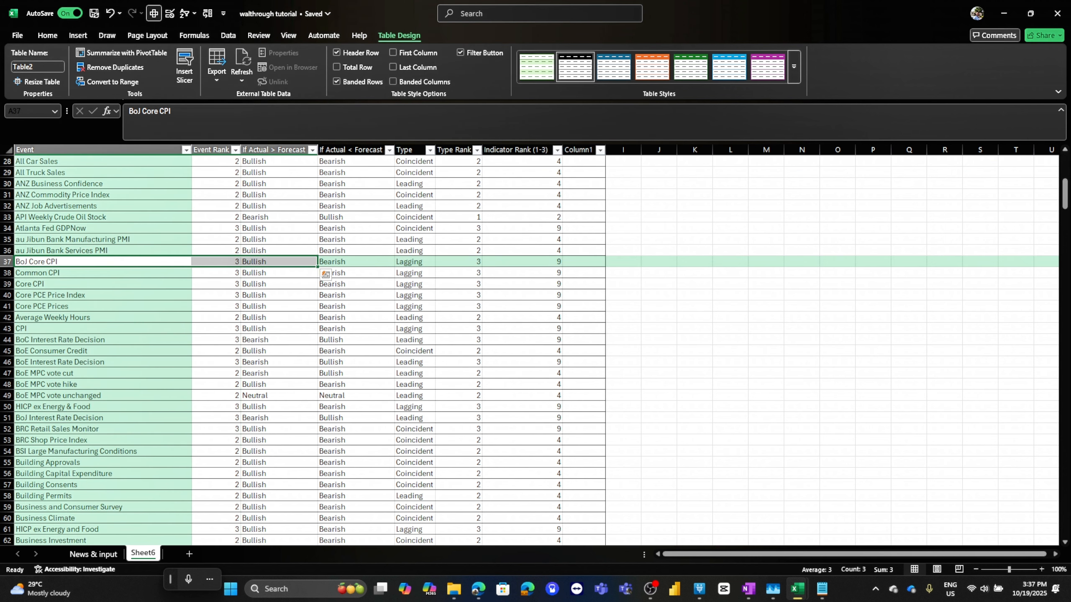
{"action": "left_click", "coordinate": [278, 261]}
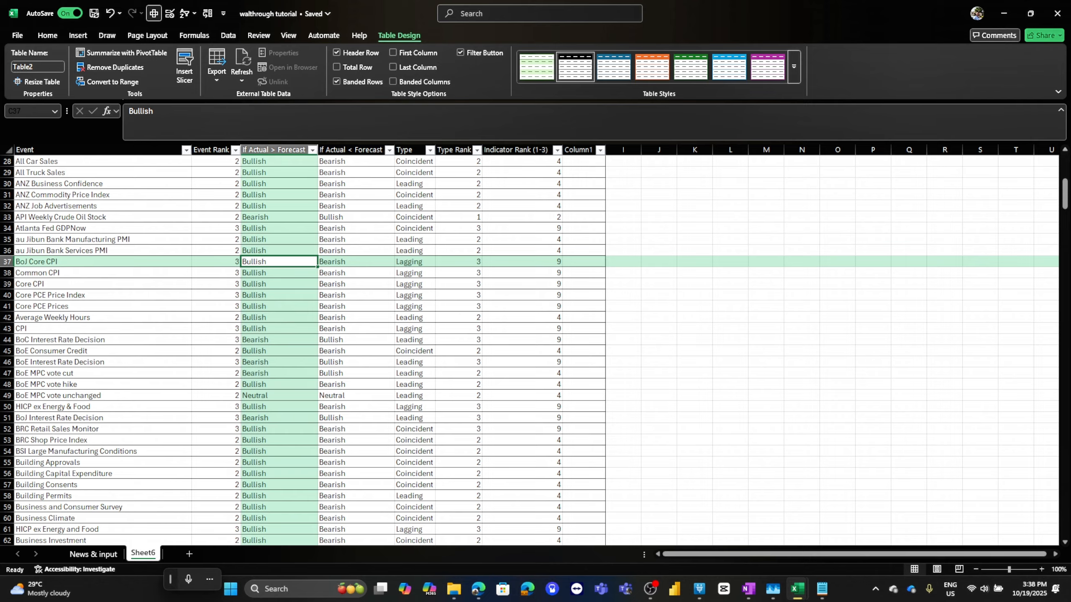
{"action": "key", "text": "Right"}
{"action": "key", "text": "ctrl+space"}
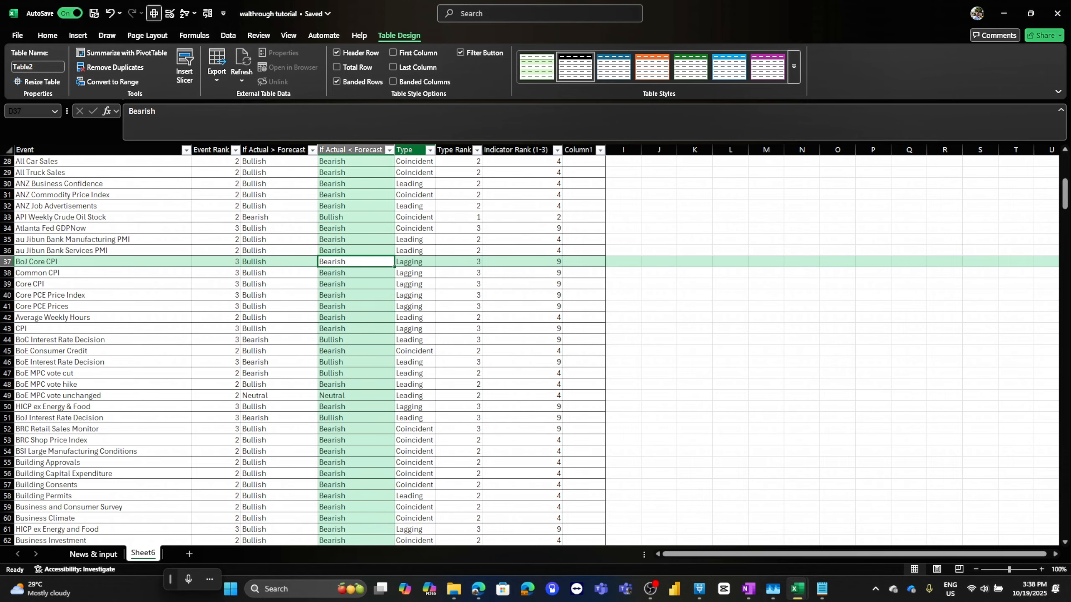
Step: Widen the Type column slightly and list leading, coincident and lagging in cells K31 to K33
{"action": "left_click_drag", "start_coordinate": [435, 150], "coordinate": [450, 150]}
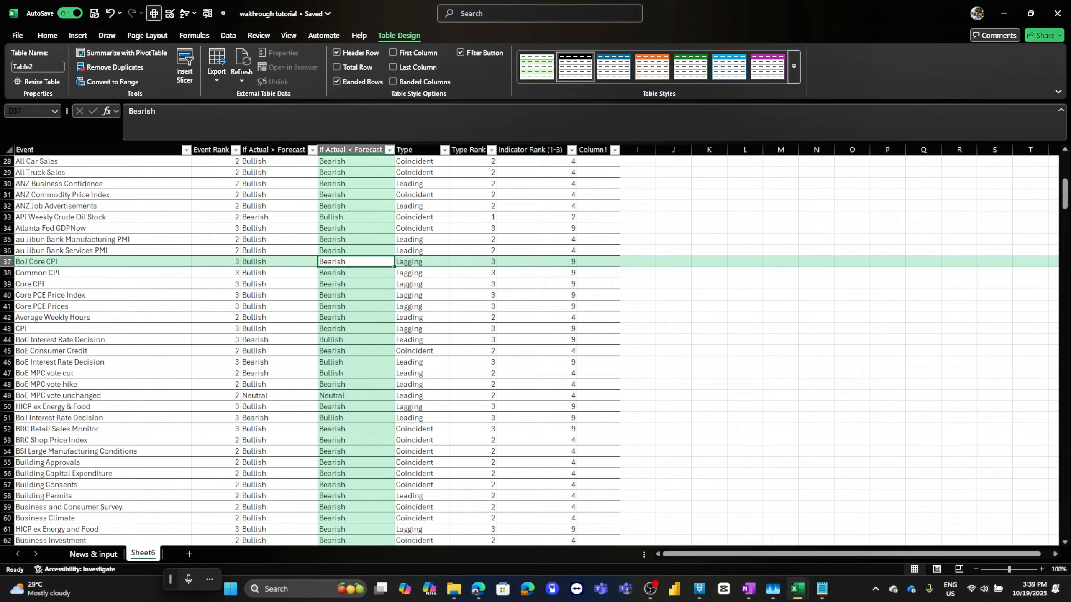
{"action": "left_click", "coordinate": [709, 195]}
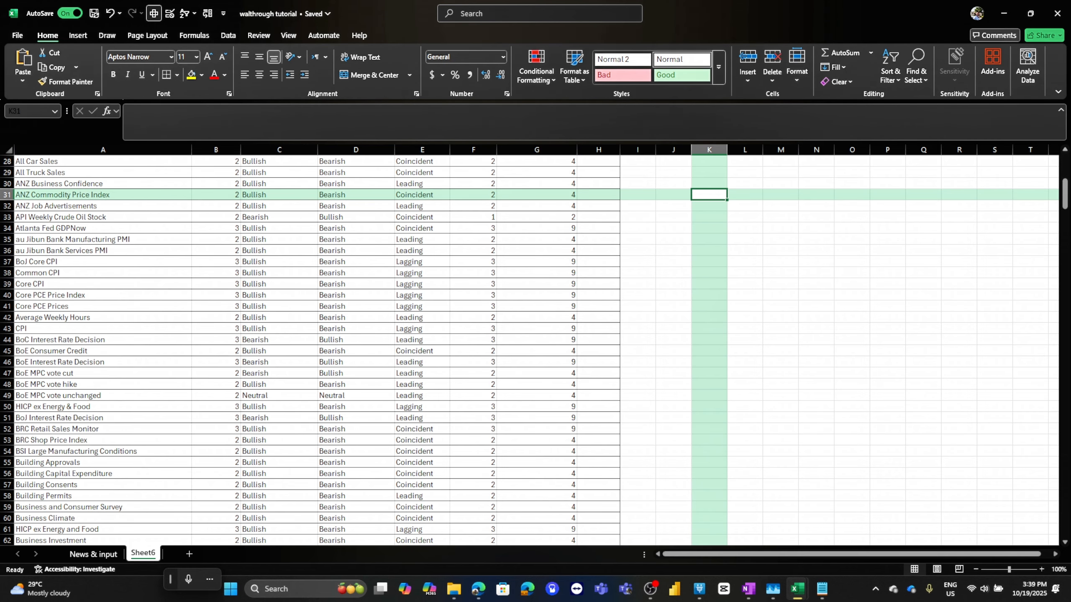
{"action": "type", "text": "leading"}
{"action": "key", "text": "Return"}
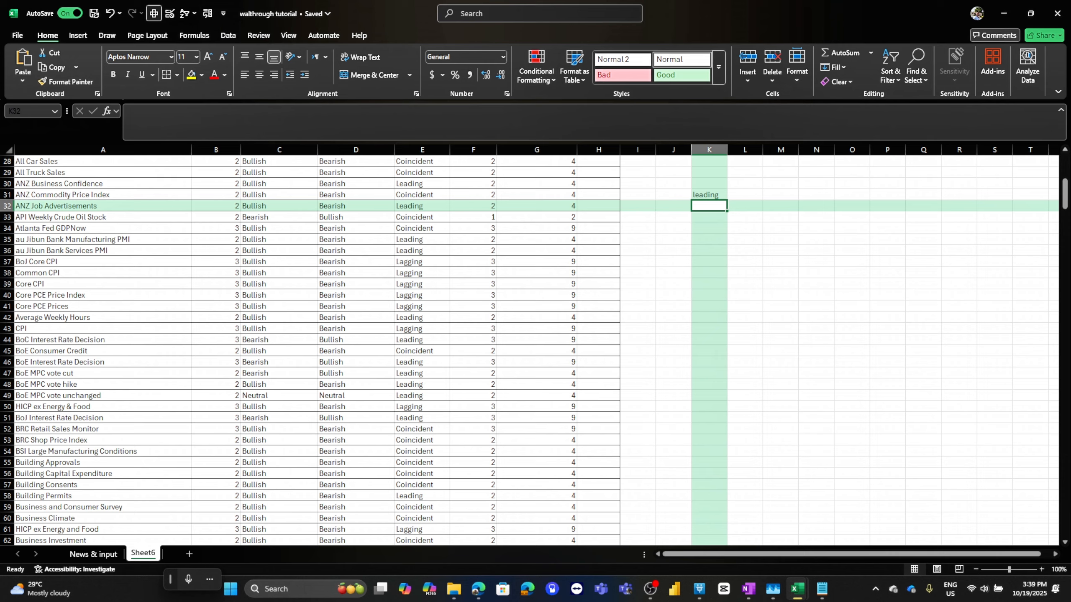
{"action": "type", "text": "coinciden"}
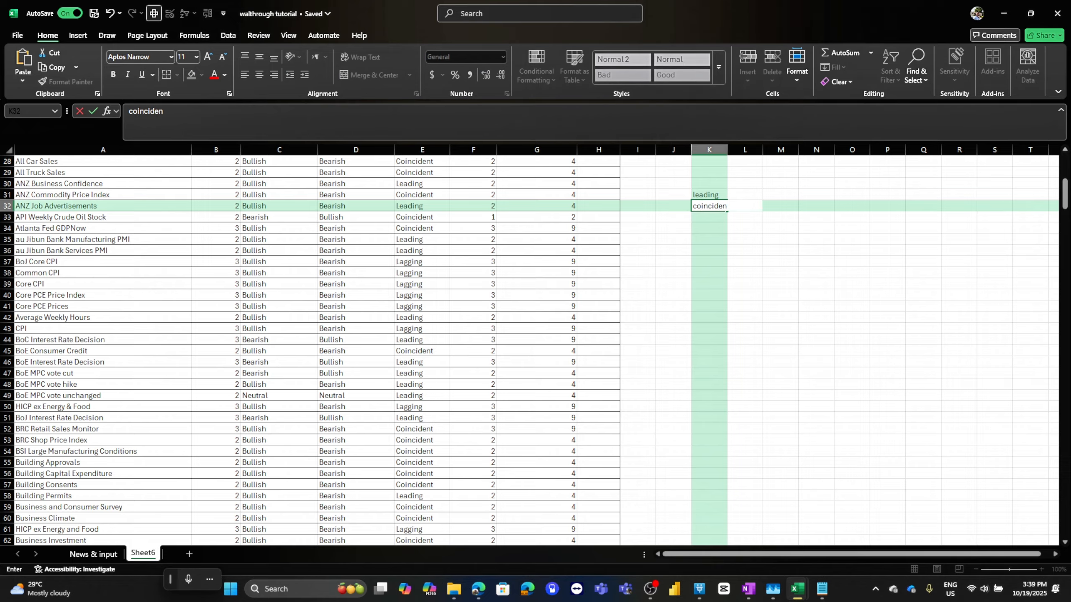
{"action": "type", "text": "t"}
{"action": "key", "text": "Return"}
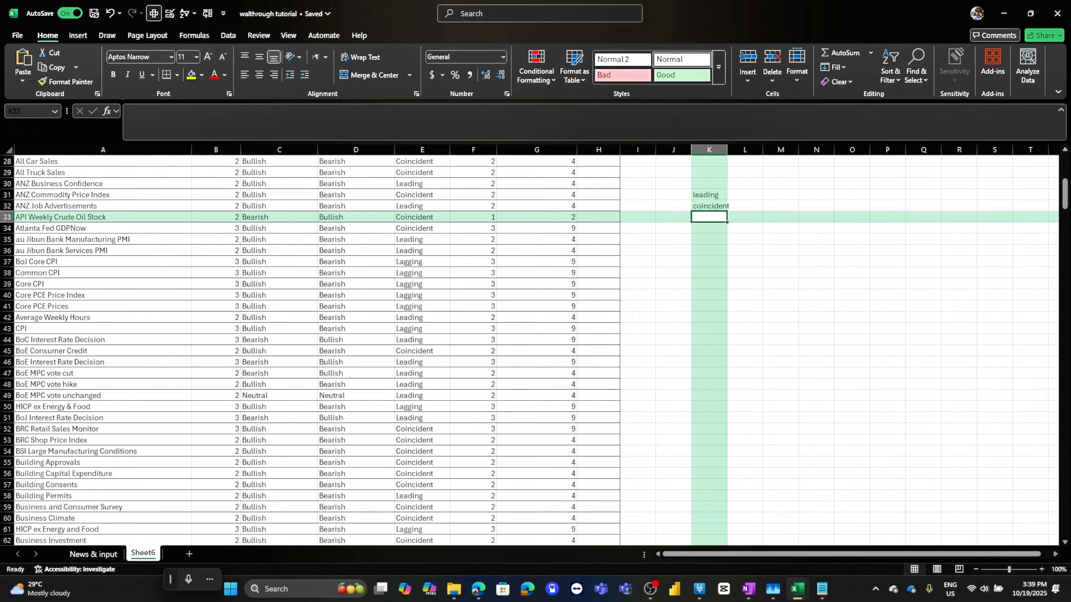
{"action": "type", "text": "lea"}
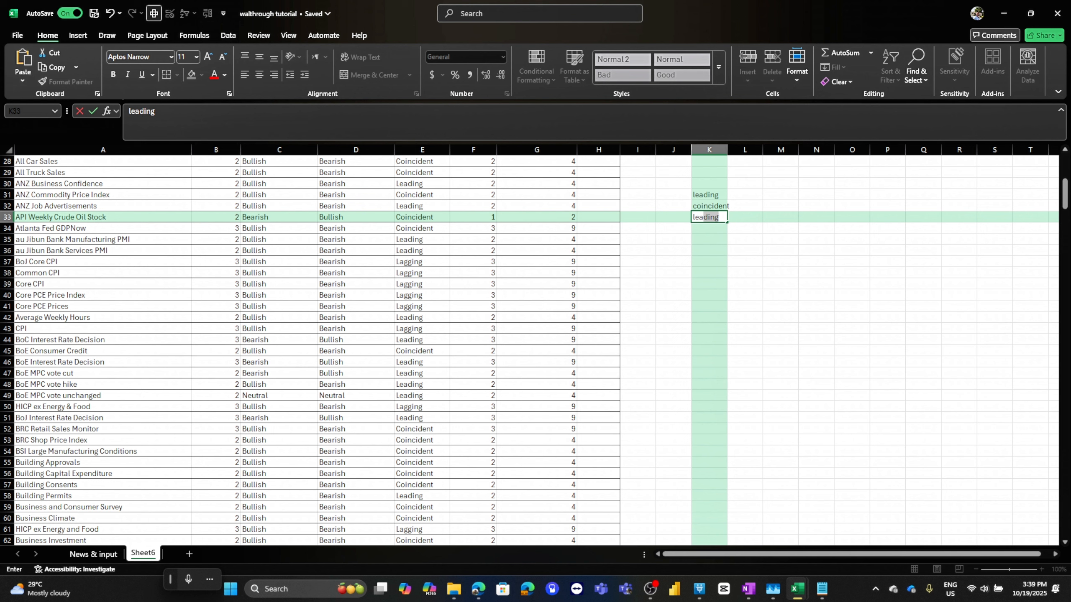
{"action": "key", "text": "BackSpace"}
{"action": "type", "text": "agging"}
{"action": "key", "text": "Return"}
{"action": "key", "text": "Up"}
{"action": "key", "text": "Up"}
{"action": "key", "text": "Up"}
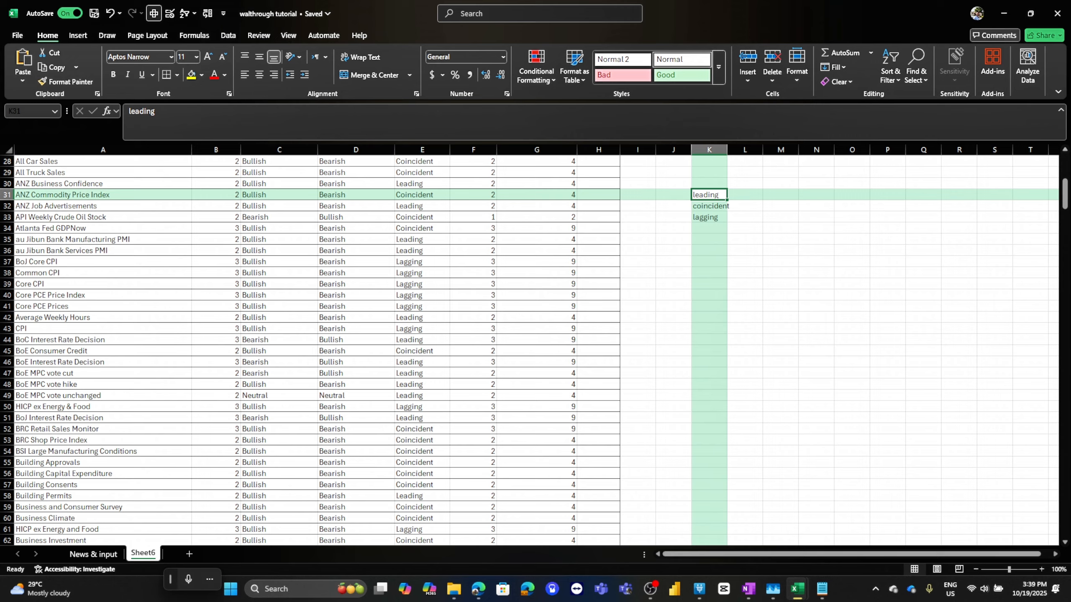
Step: Clear the indicator type notes from K31:L33 and undo the deletion
{"action": "left_click", "coordinate": [745, 195]}
{"action": "left_click", "coordinate": [745, 206]}
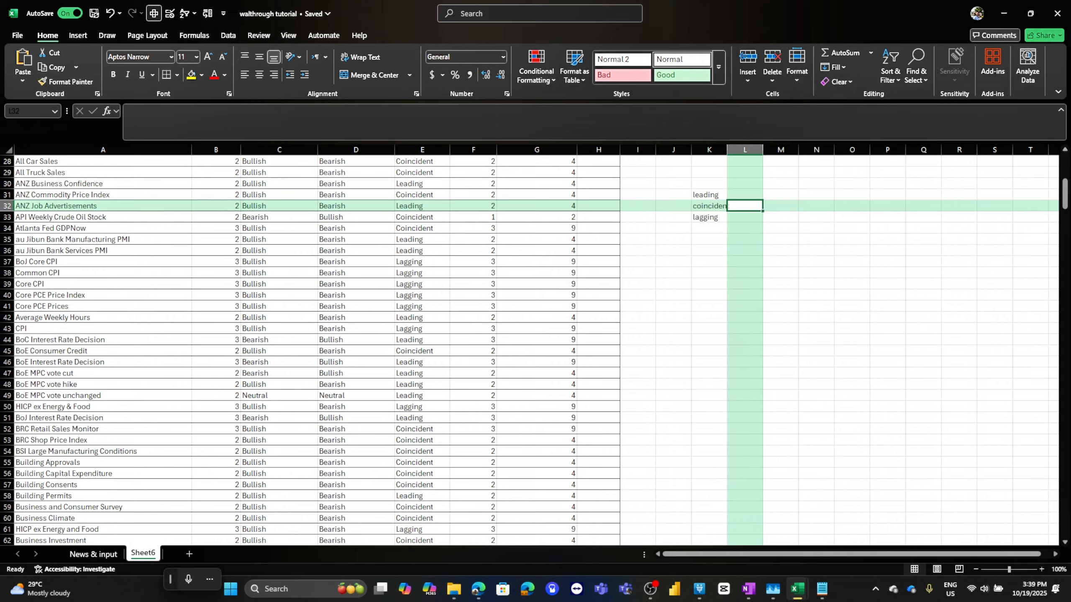
{"action": "left_click", "coordinate": [744, 217]}
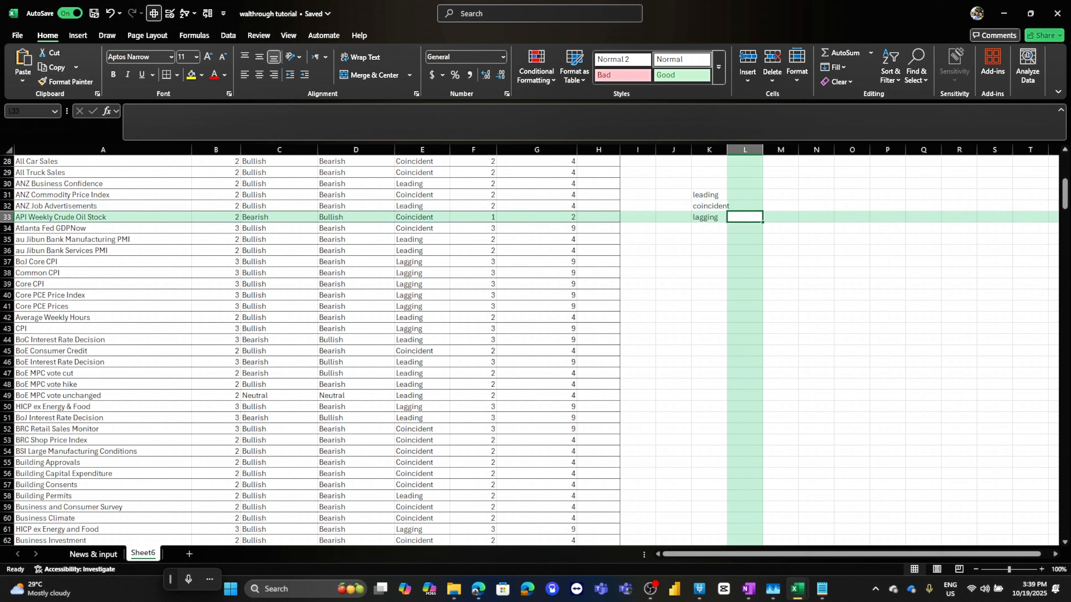
{"action": "key", "text": "shift+Left"}
{"action": "key", "text": "shift+Up"}
{"action": "key", "text": "shift+Up"}
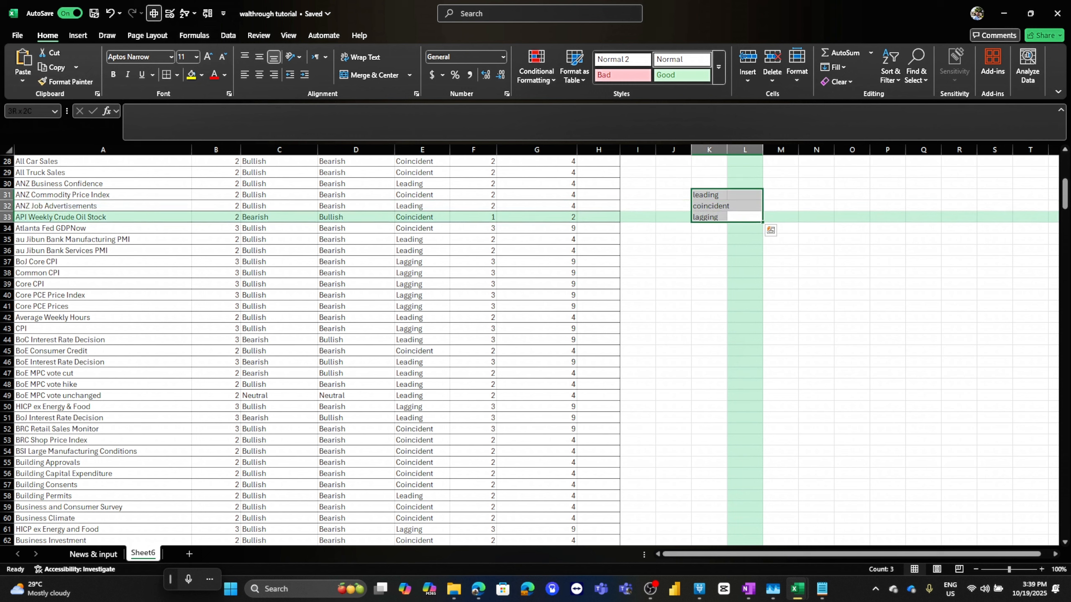
{"action": "key", "text": "Delete"}
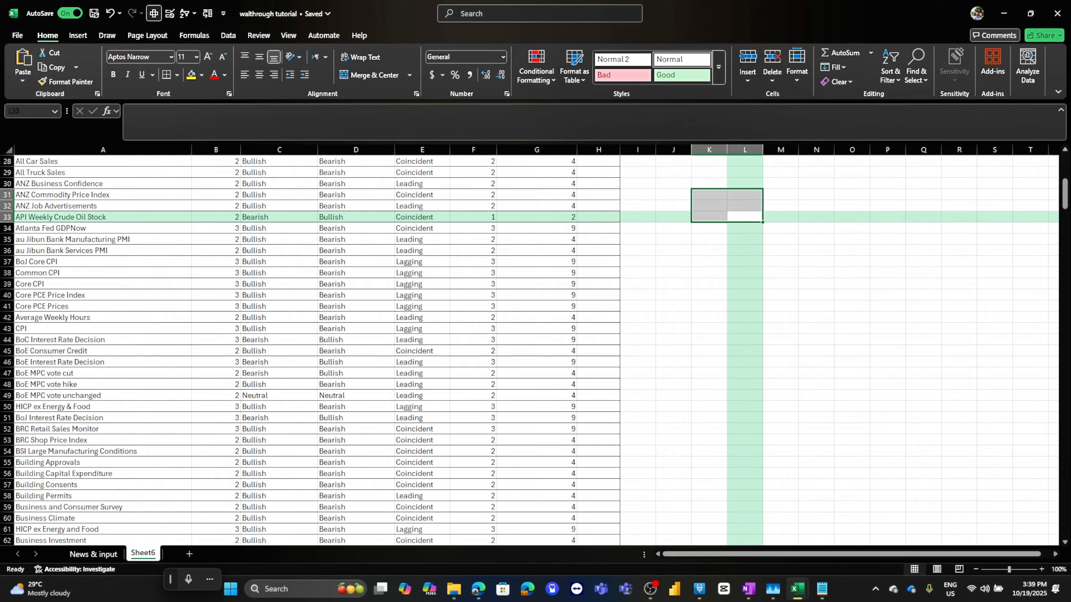
{"action": "key", "text": "ctrl+z"}
{"action": "key", "text": "Right"}
{"action": "key", "text": "Down"}
{"action": "key", "text": "Left"}
{"action": "key", "text": "Up"}
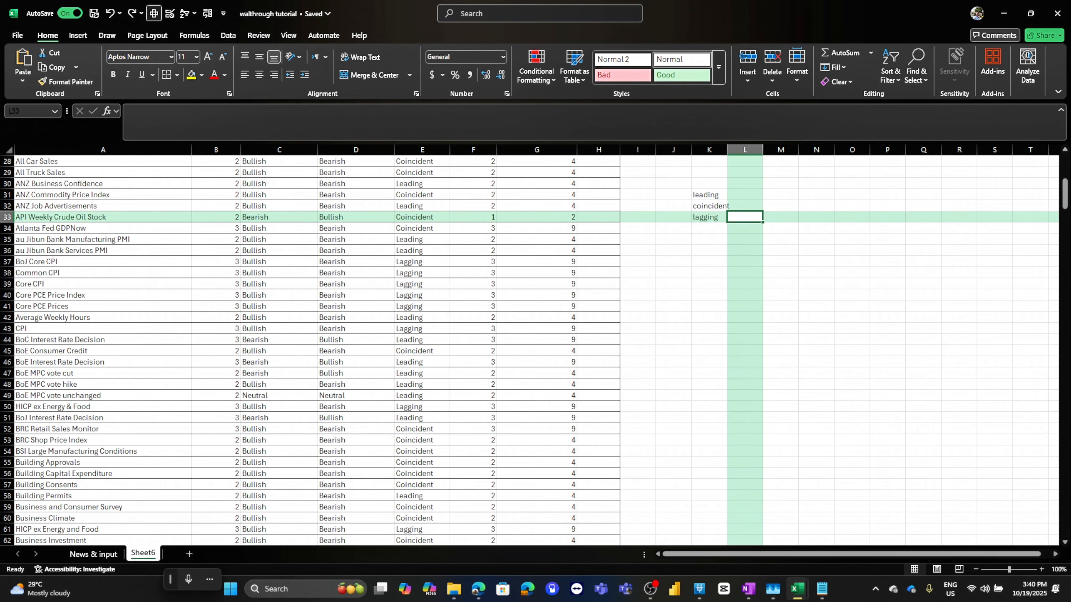
Step: Filter the Event column to the entries matching "dec"
{"action": "left_click", "coordinate": [139, 195]}
{"action": "scroll", "coordinate": [139, 195], "scroll_direction": "up", "scroll_amount": 8}
{"action": "left_click", "coordinate": [186, 151]}
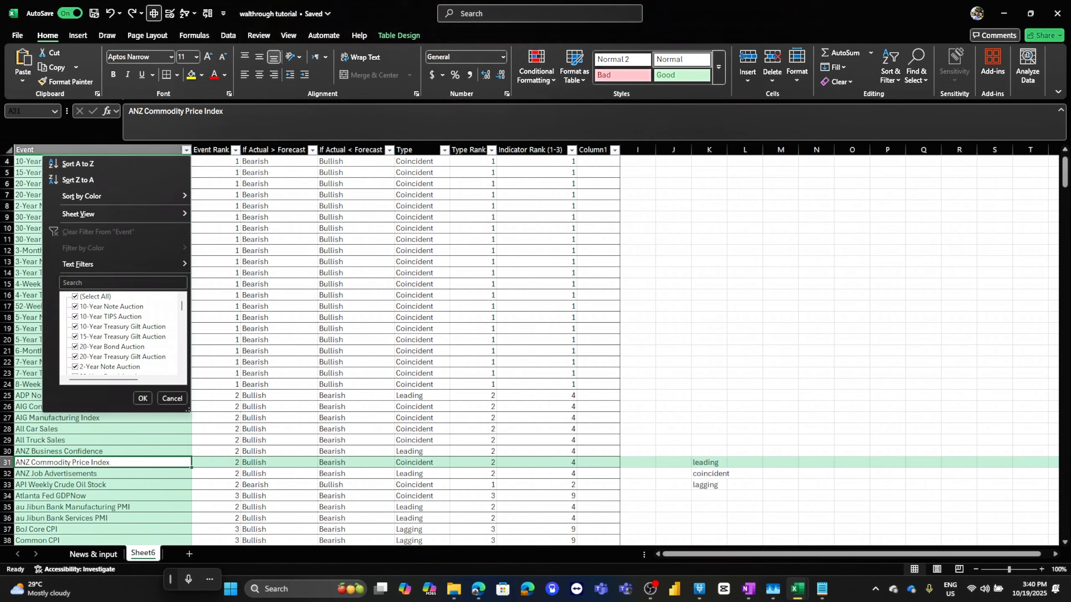
{"action": "type", "text": "edec"}
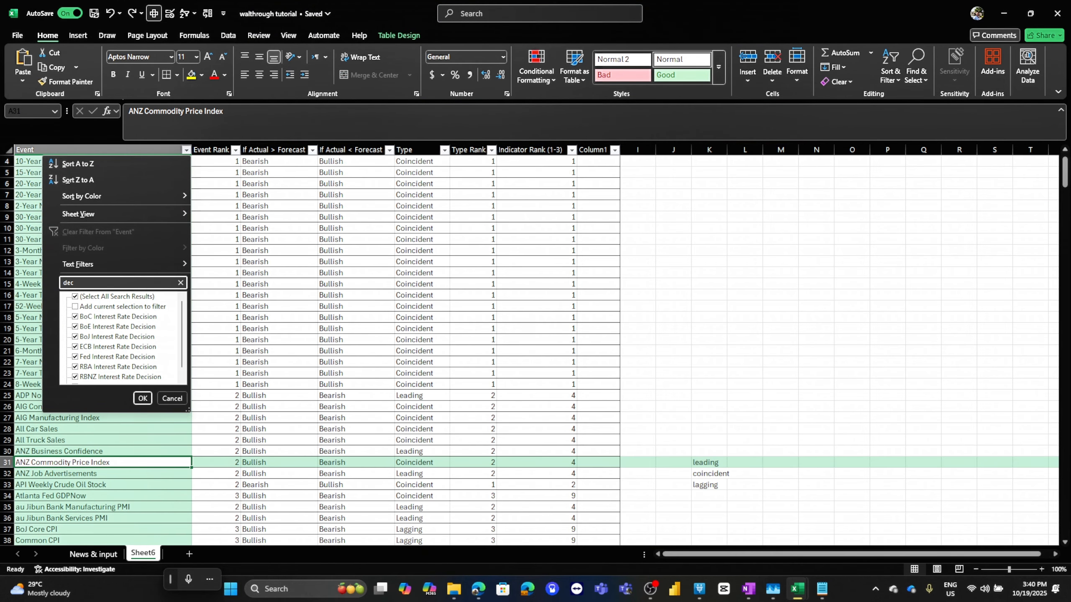
{"action": "key", "text": "Return"}
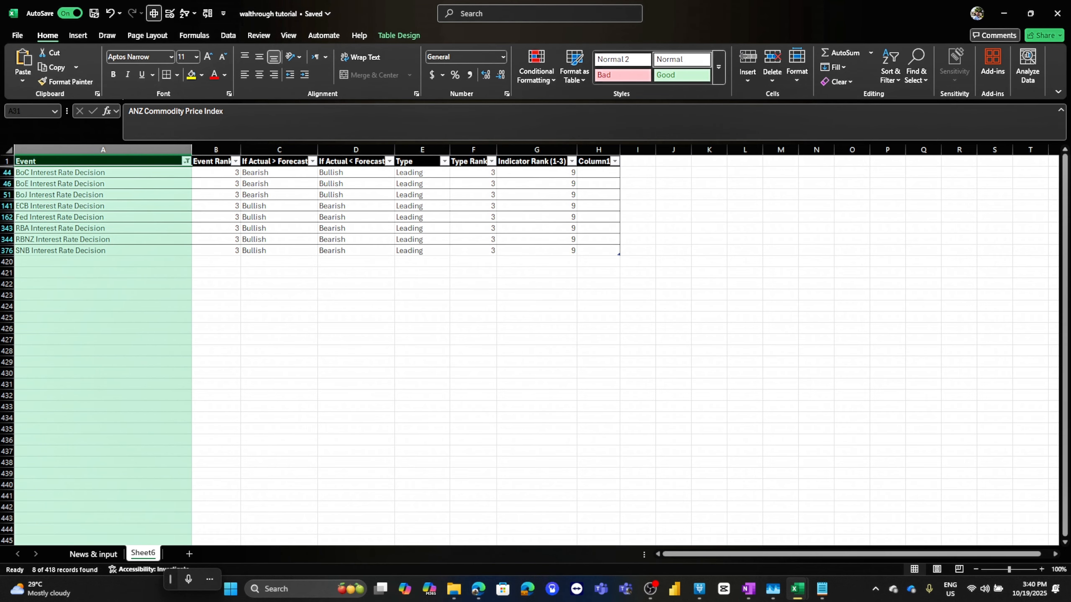
Step: Review the filtered interest rate decision events and their types, and clear the Event column filter
{"action": "left_click_drag", "start_coordinate": [59, 183], "coordinate": [59, 239]}
{"action": "left_click_drag", "start_coordinate": [422, 184], "coordinate": [422, 230]}
{"action": "left_click", "coordinate": [59, 183]}
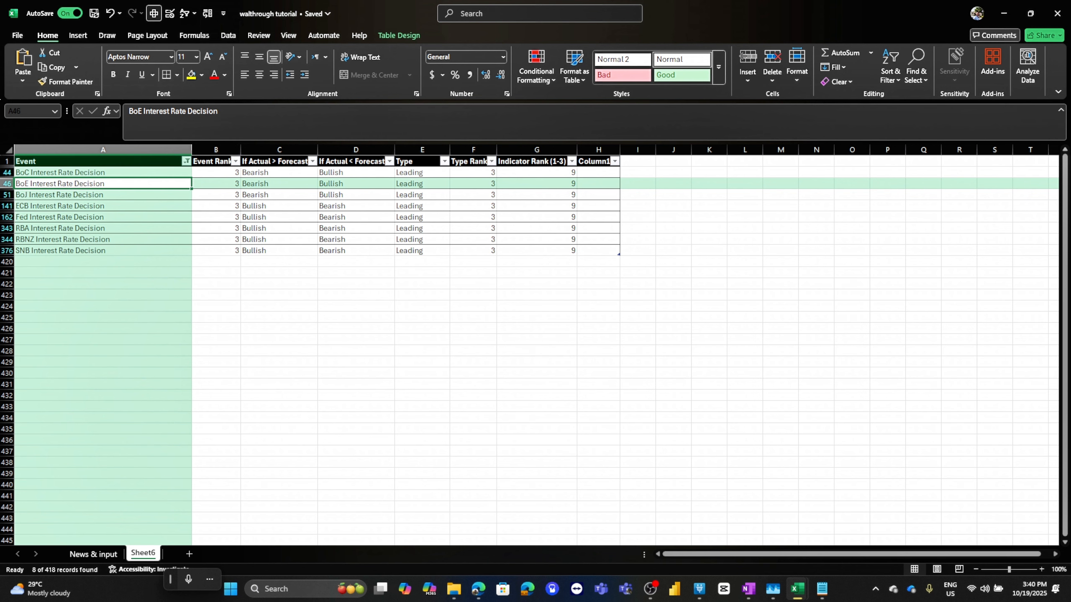
{"action": "left_click", "coordinate": [185, 161]}
{"action": "left_click", "coordinate": [97, 243]}
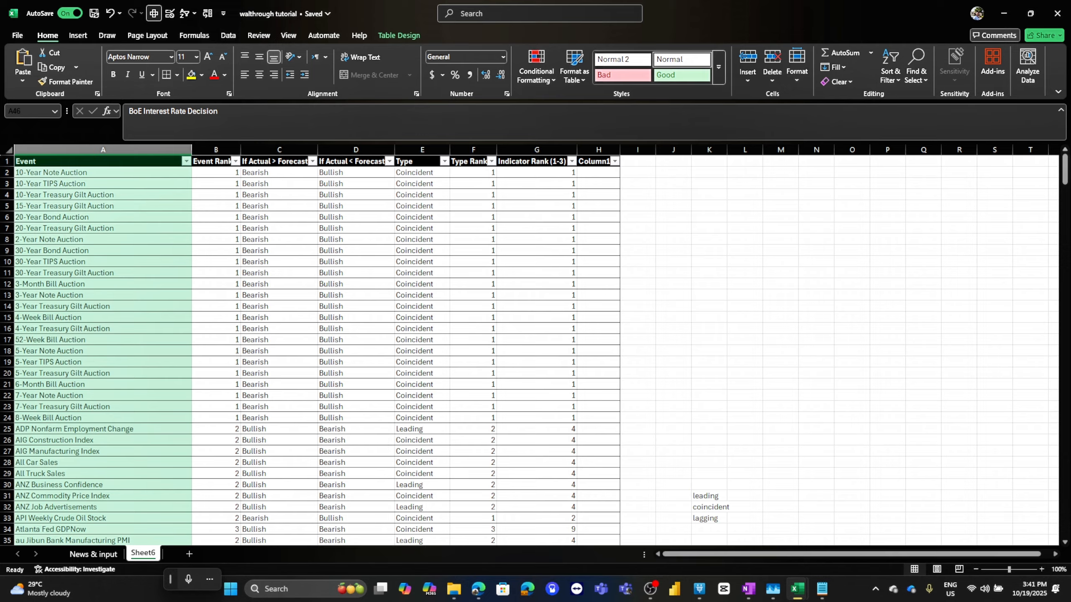
Step: Clear the leading, coincident and lagging notes beside the table by emptying the range K28:L34
{"action": "left_click_drag", "start_coordinate": [709, 462], "coordinate": [745, 529]}
{"action": "key", "text": "Delete"}
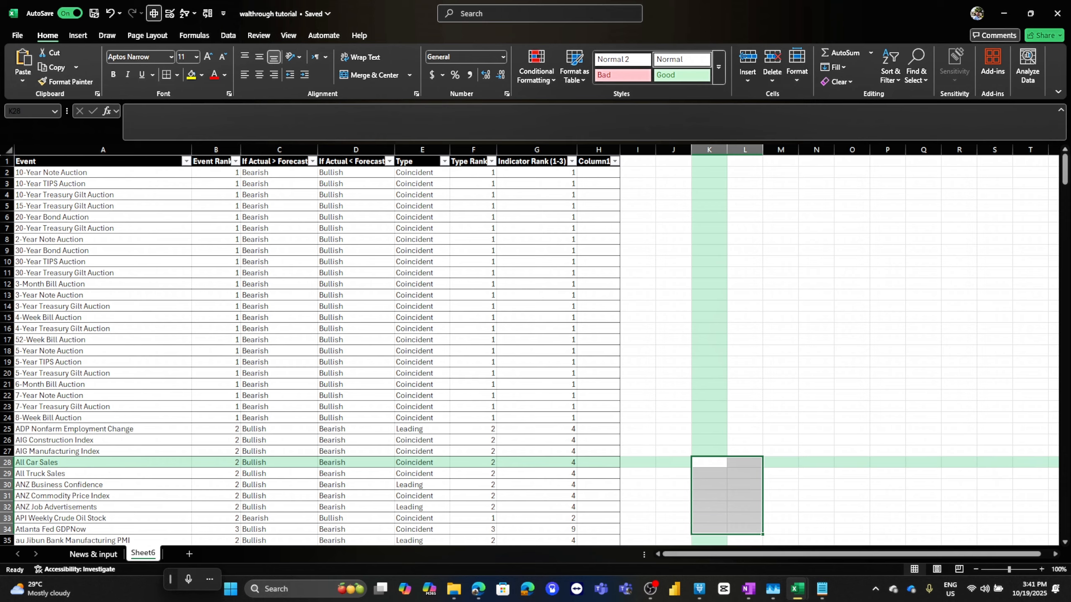
{"action": "left_click", "coordinate": [473, 206]}
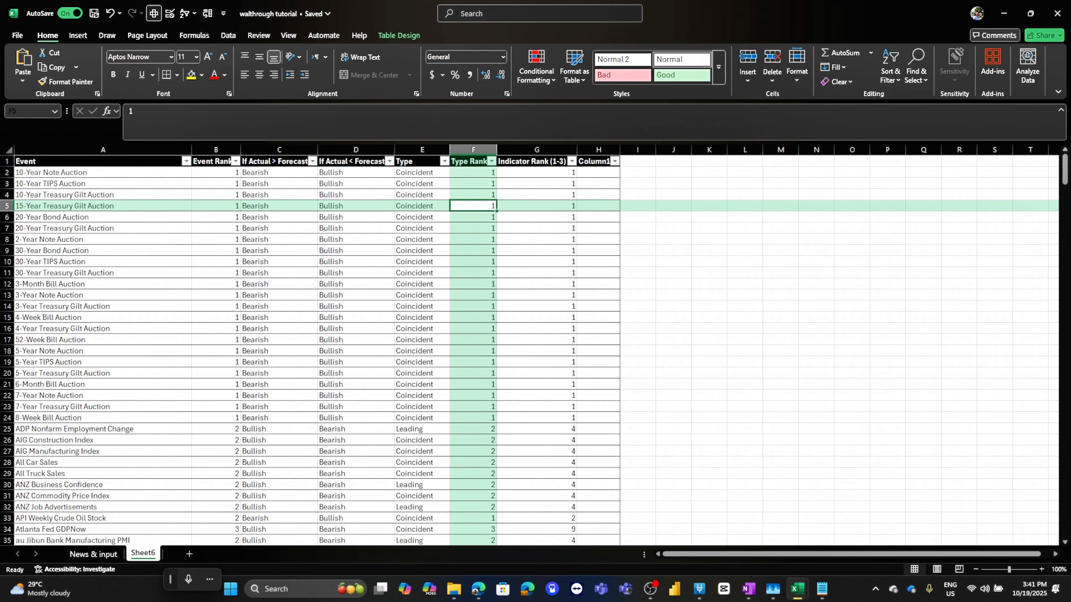
Step: Filter the Type column to show only the Lagging events
{"action": "left_click", "coordinate": [444, 161]}
{"action": "left_click", "coordinate": [333, 307]}
{"action": "left_click", "coordinate": [333, 327]}
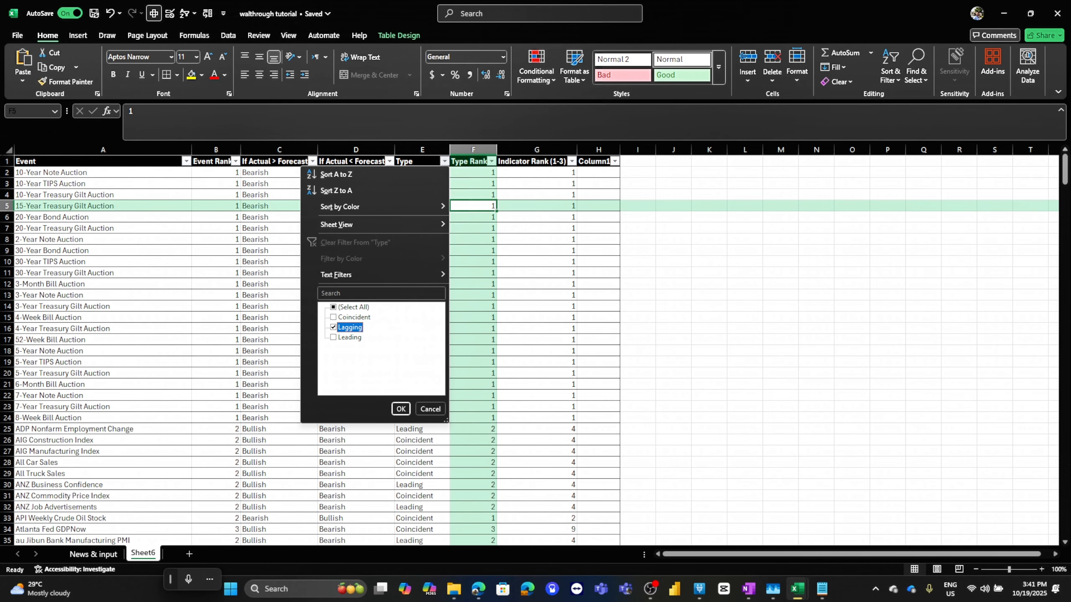
{"action": "left_click", "coordinate": [401, 409]}
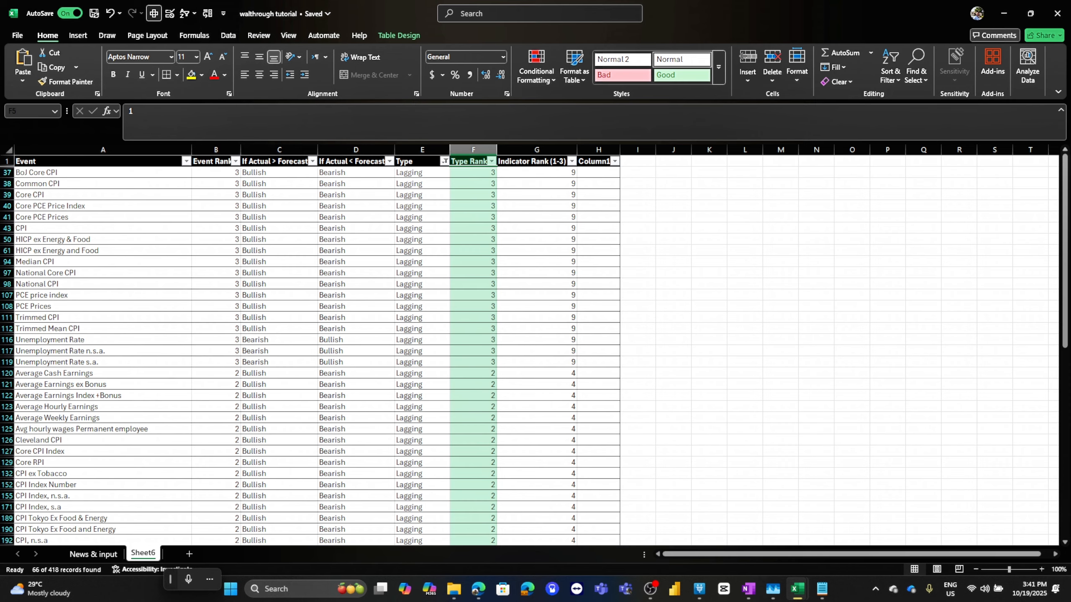
Step: Examine the event rank and type of the Government Budget to GDP and Government Debt to GDP entries
{"action": "scroll", "coordinate": [312, 350], "scroll_direction": "down", "scroll_amount": 15}
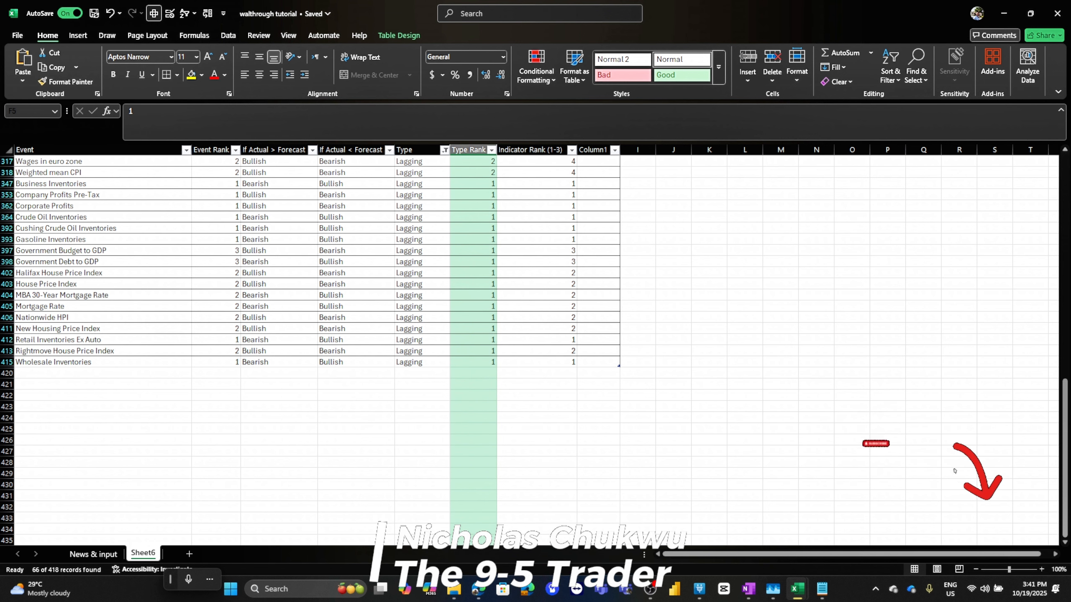
{"action": "left_click", "coordinate": [103, 262]}
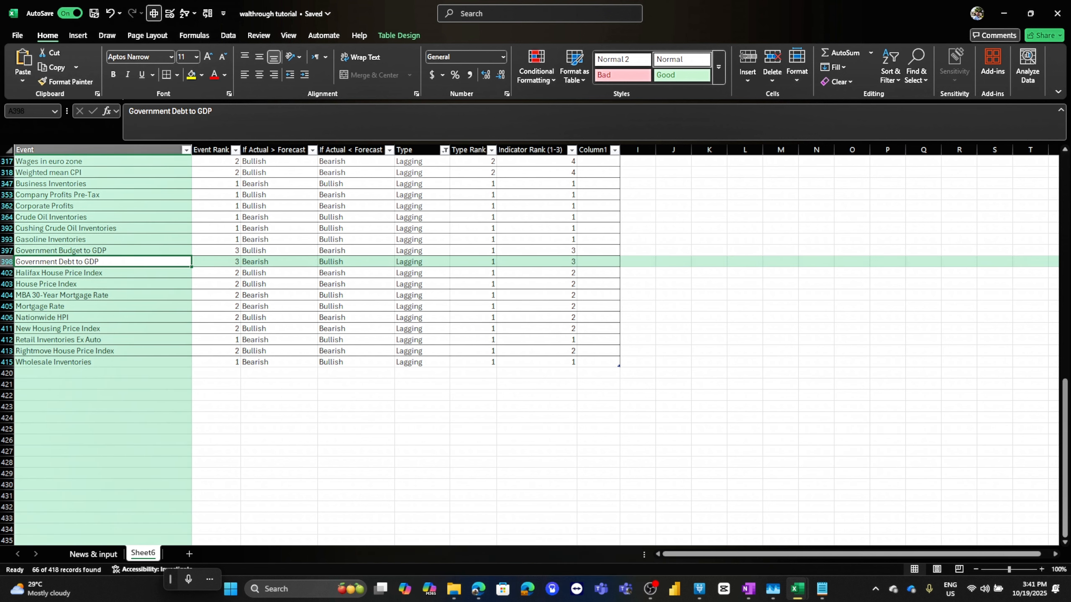
{"action": "left_click_drag", "start_coordinate": [215, 251], "coordinate": [216, 262]}
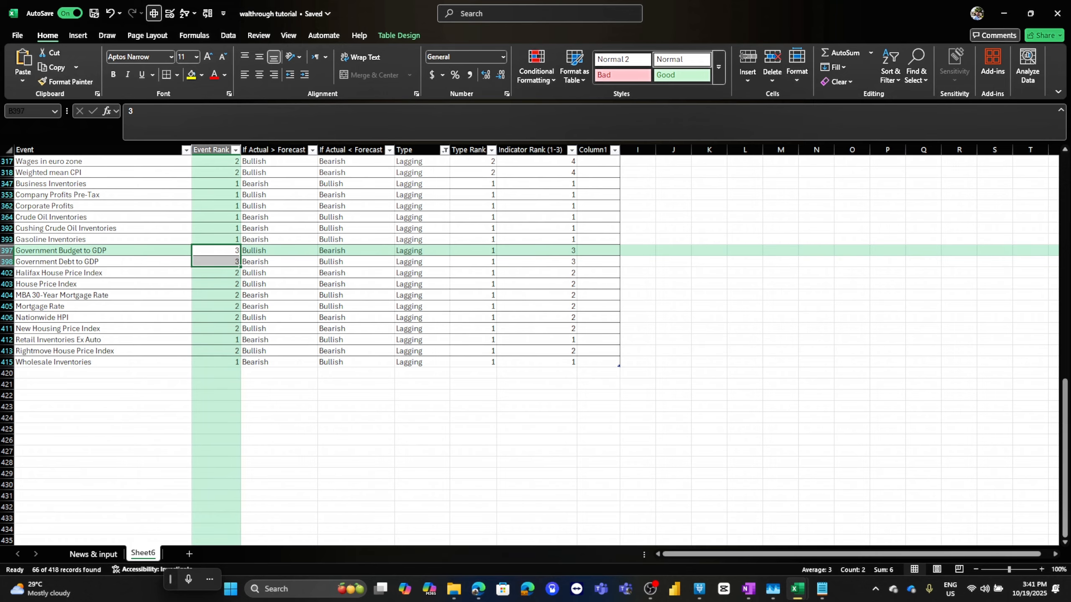
{"action": "left_click", "coordinate": [102, 262]}
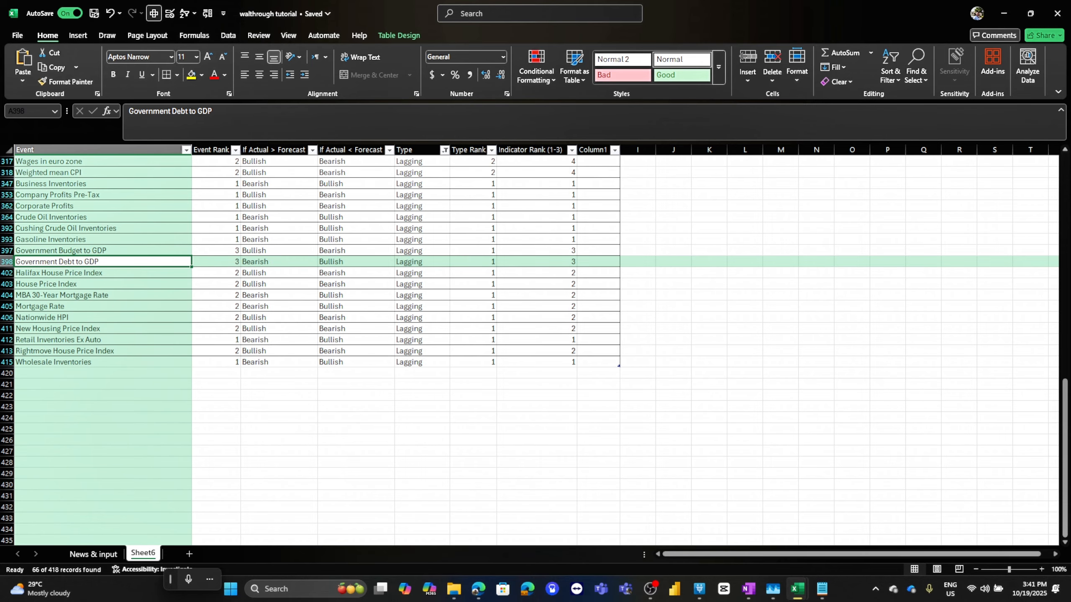
{"action": "left_click", "coordinate": [216, 262]}
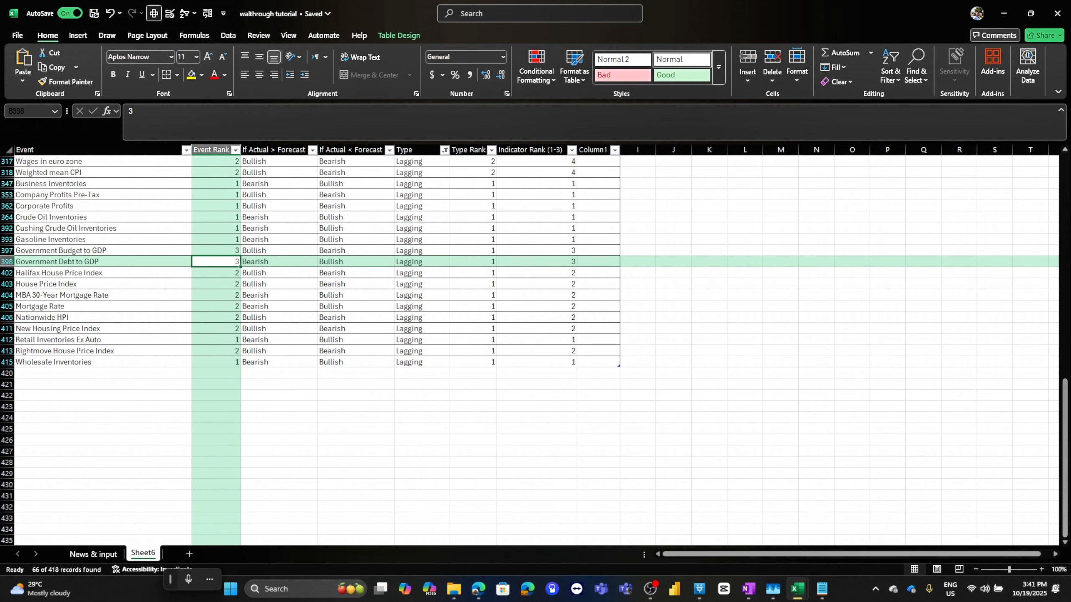
{"action": "left_click", "coordinate": [422, 261]}
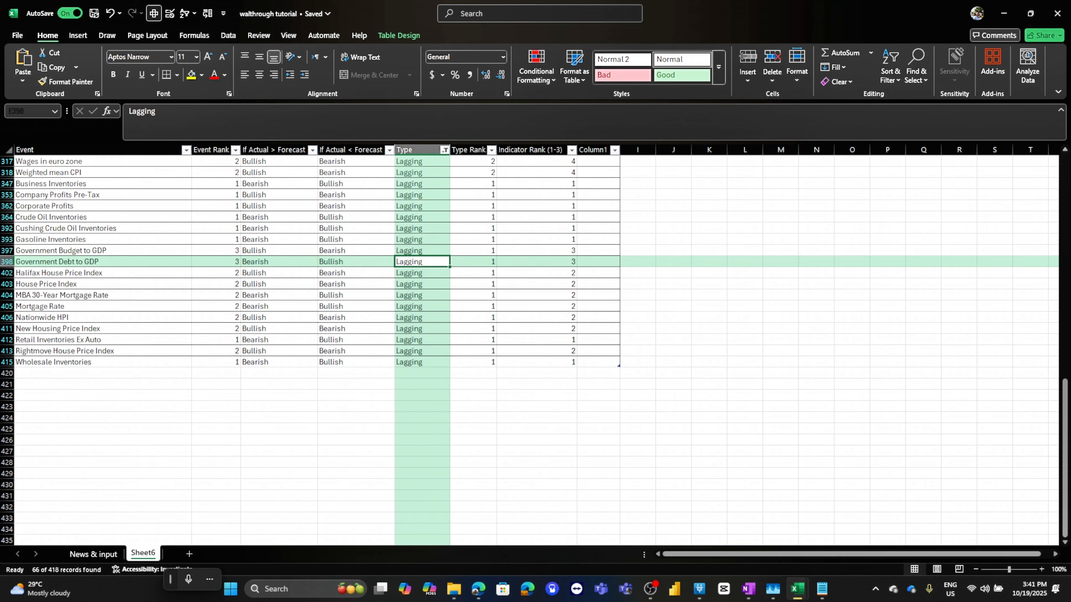
Step: Review the lagging CPI, unemployment, earnings and employment cost events together with their ranks
{"action": "scroll", "coordinate": [535, 350], "scroll_direction": "up", "scroll_amount": 20}
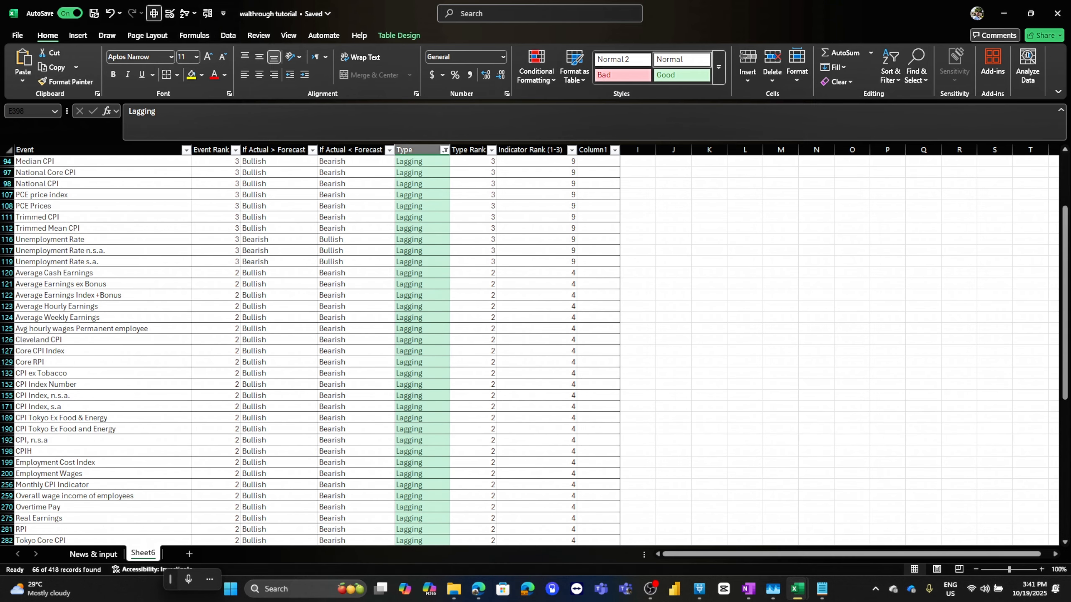
{"action": "left_click", "coordinate": [103, 239]}
{"action": "scroll", "coordinate": [103, 239], "scroll_direction": "up", "scroll_amount": 1}
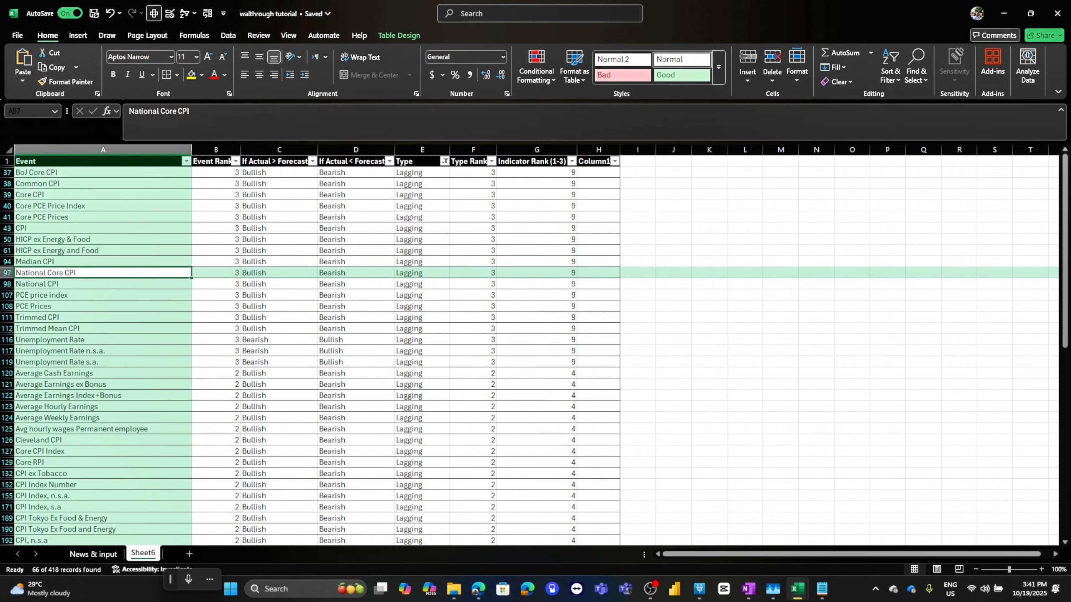
{"action": "scroll", "coordinate": [103, 239], "scroll_direction": "down", "scroll_amount": 3}
{"action": "scroll", "coordinate": [103, 217], "scroll_direction": "up", "scroll_amount": 1}
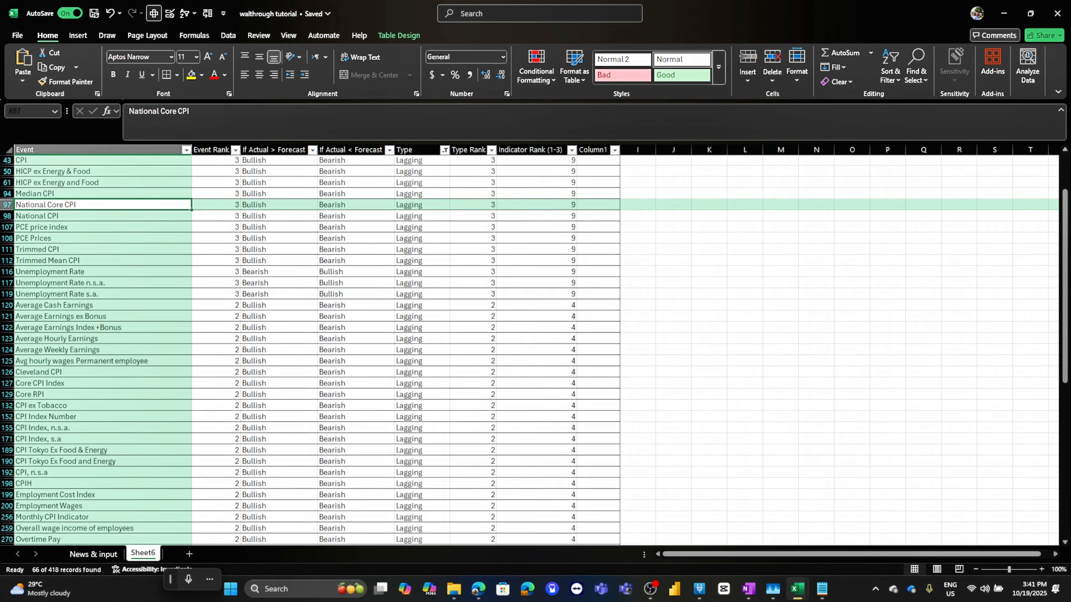
{"action": "scroll", "coordinate": [103, 216], "scroll_direction": "down", "scroll_amount": 1}
{"action": "left_click", "coordinate": [103, 217]}
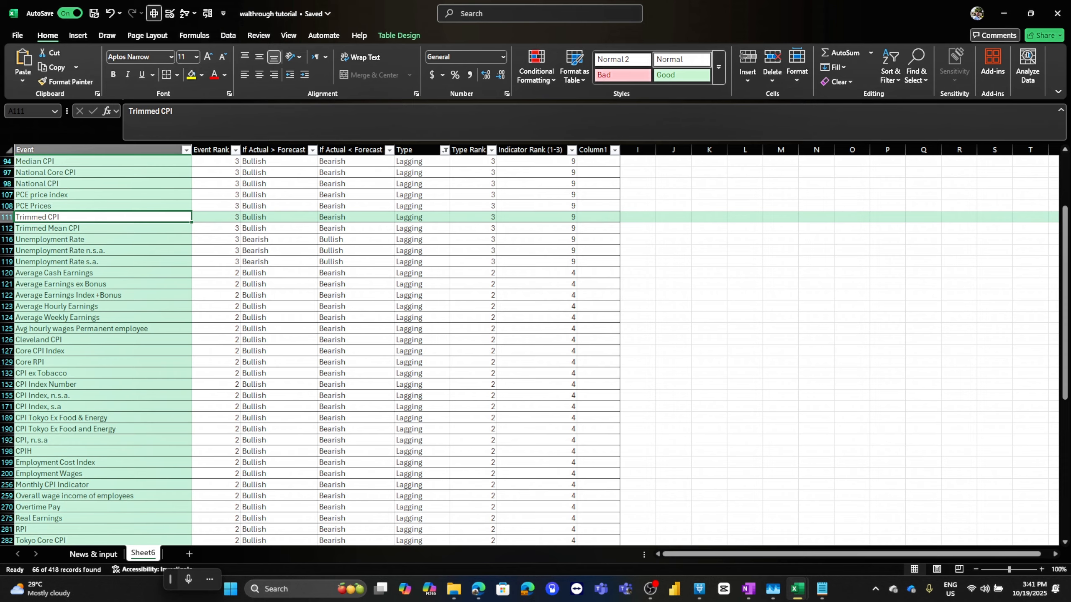
{"action": "scroll", "coordinate": [536, 350], "scroll_direction": "down", "scroll_amount": 4}
{"action": "left_click", "coordinate": [55, 328]}
{"action": "scroll", "coordinate": [55, 328], "scroll_direction": "down", "scroll_amount": 9}
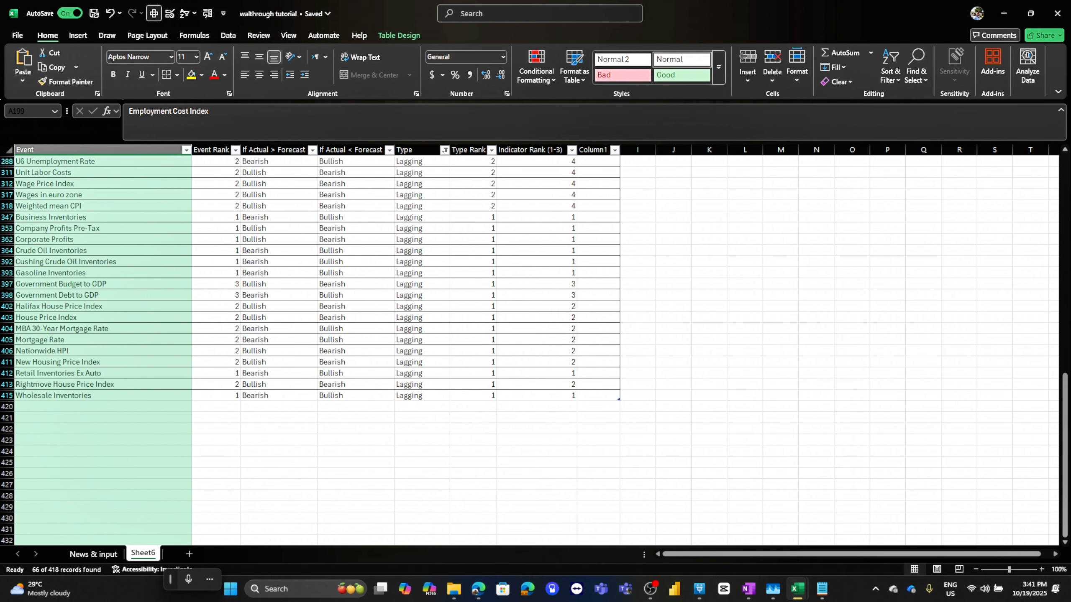
{"action": "scroll", "coordinate": [55, 328], "scroll_direction": "up", "scroll_amount": 8}
{"action": "scroll", "coordinate": [536, 350], "scroll_direction": "up", "scroll_amount": 4}
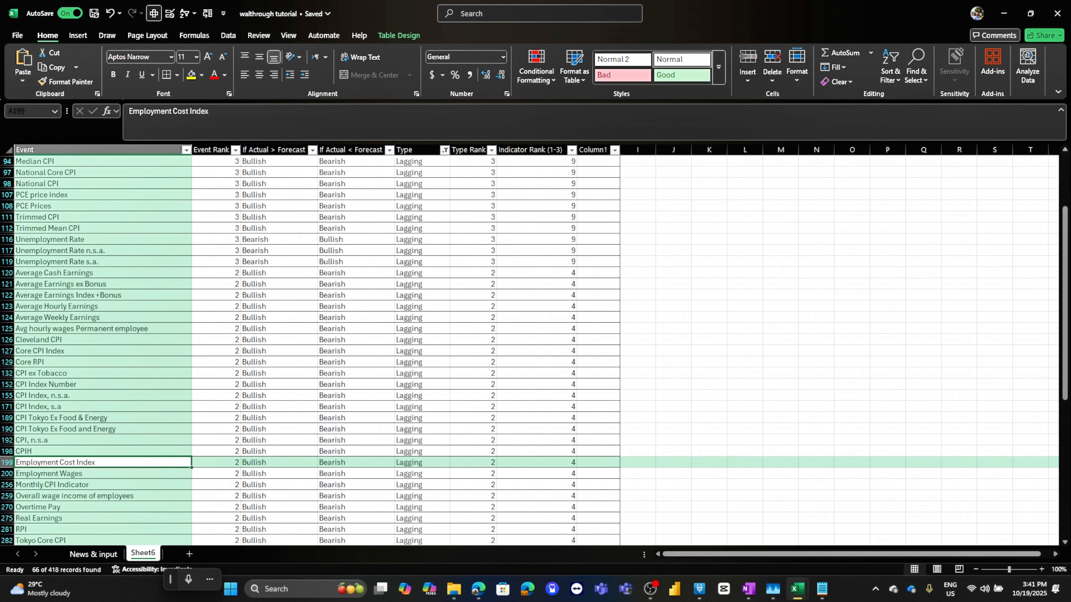
Step: Compare the lagging Employment Wages and Government Debt to GDP entries with the other filtered events
{"action": "left_click", "coordinate": [84, 217]}
{"action": "scroll", "coordinate": [85, 216], "scroll_direction": "down", "scroll_amount": 3}
{"action": "left_click", "coordinate": [85, 373]}
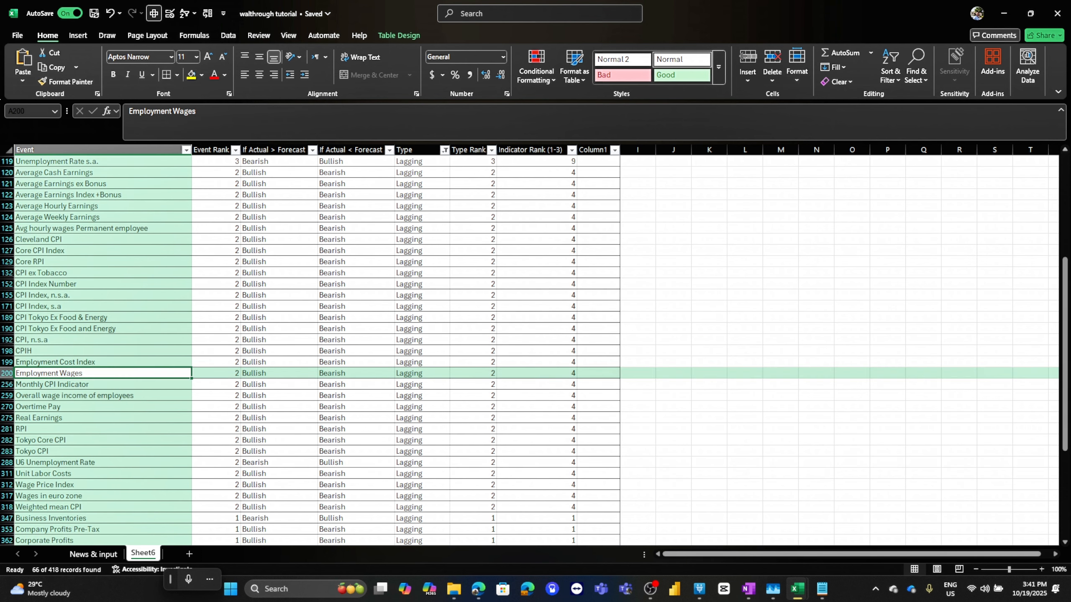
{"action": "scroll", "coordinate": [84, 373], "scroll_direction": "down", "scroll_amount": 5}
{"action": "scroll", "coordinate": [535, 350], "scroll_direction": "down", "scroll_amount": 2}
{"action": "left_click", "coordinate": [85, 361]}
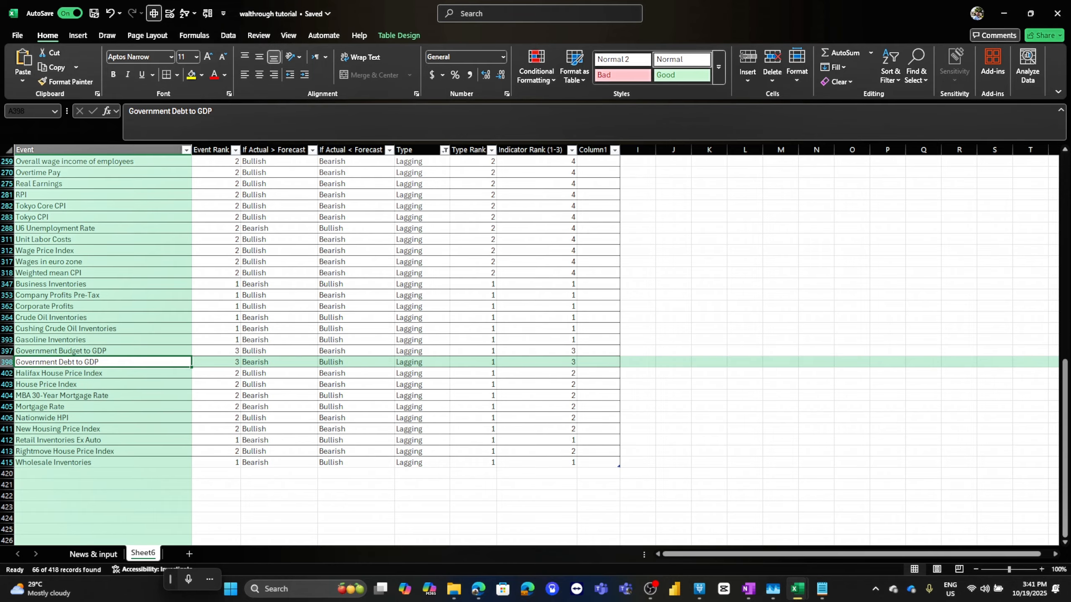
{"action": "scroll", "coordinate": [535, 350], "scroll_direction": "up", "scroll_amount": 9}
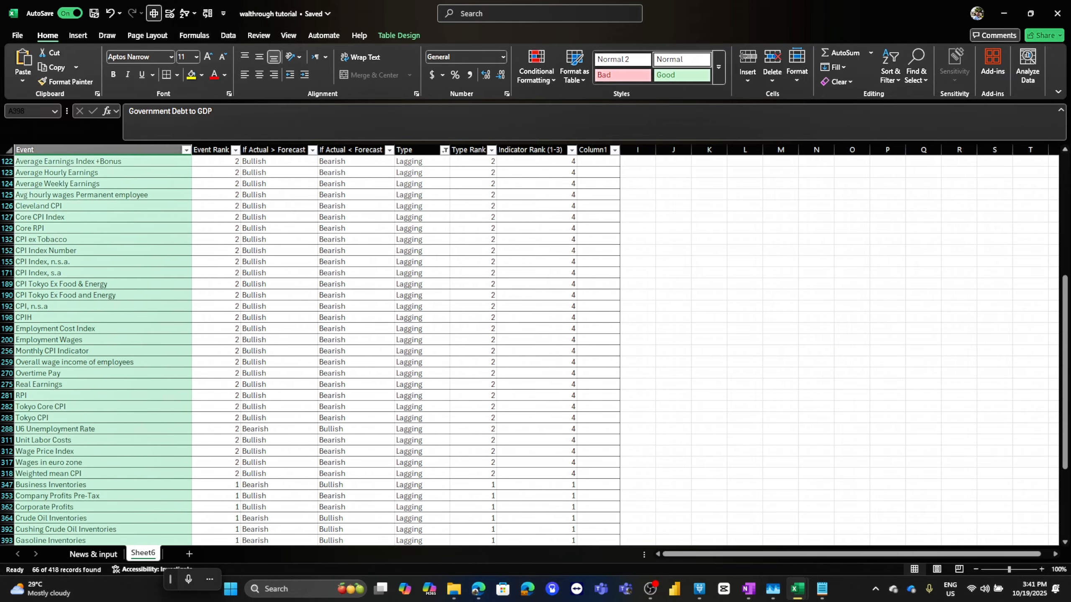
{"action": "scroll", "coordinate": [535, 350], "scroll_direction": "down", "scroll_amount": 5}
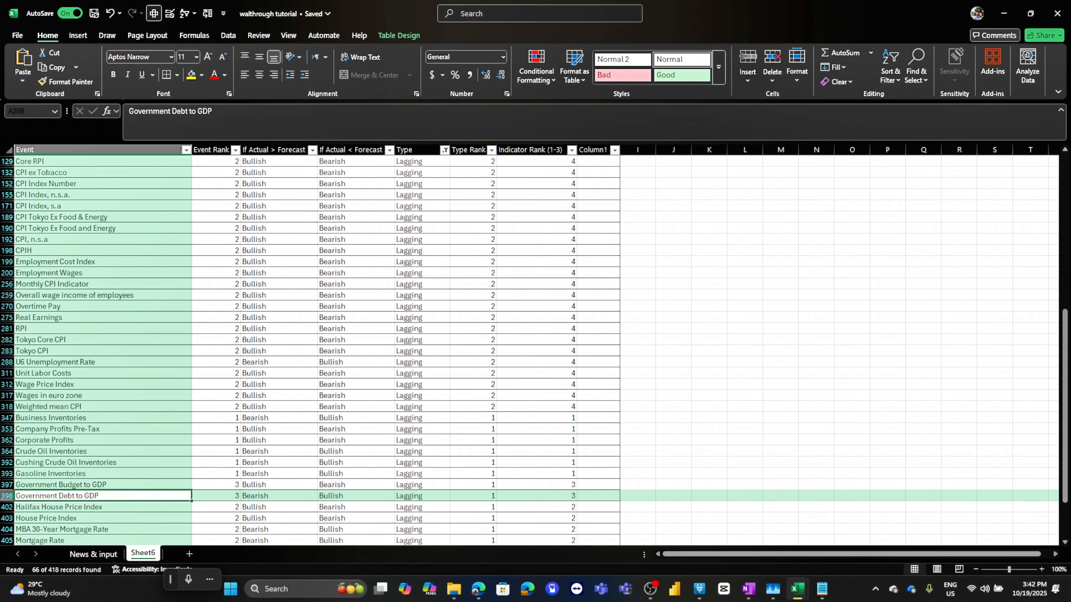
{"action": "scroll", "coordinate": [536, 350], "scroll_direction": "up", "scroll_amount": 9}
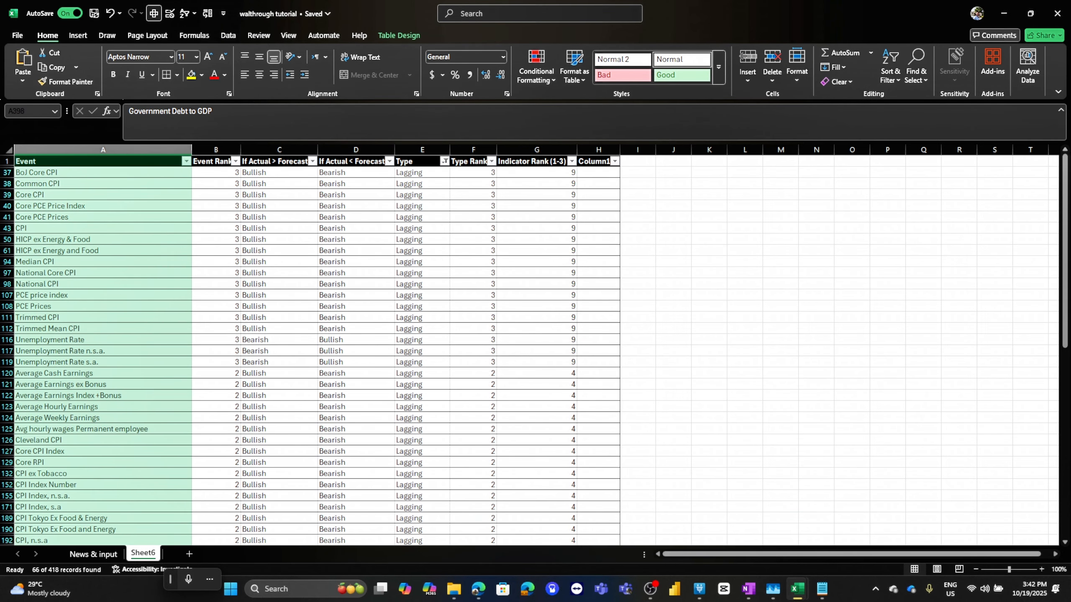
Step: Clear the Type column filter and select the auction events in A3:A17 for review
{"action": "left_click", "coordinate": [444, 161]}
{"action": "left_click", "coordinate": [366, 243]}
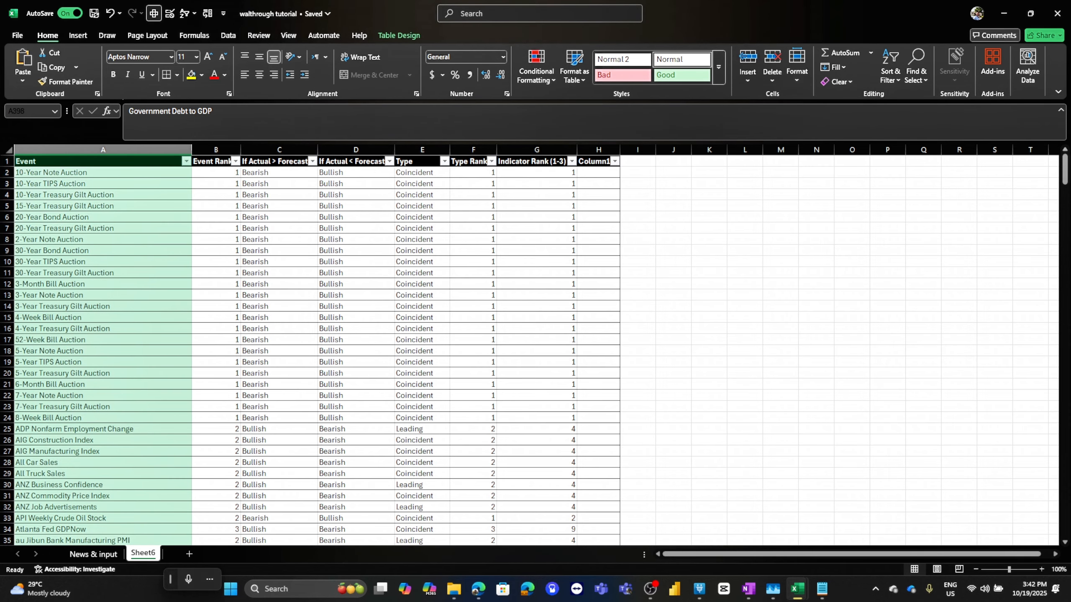
{"action": "left_click", "coordinate": [473, 195]}
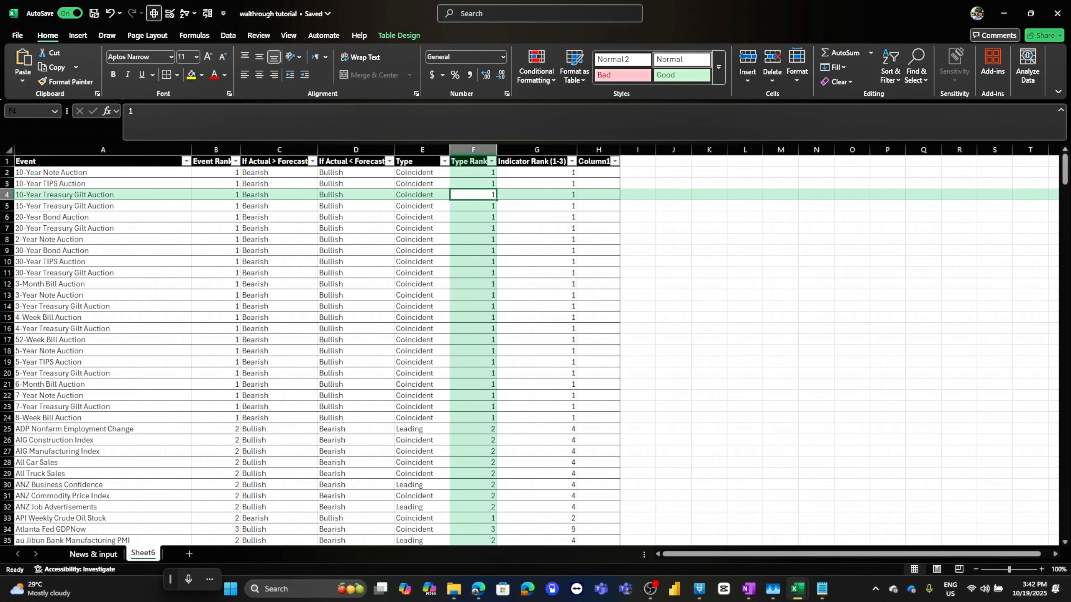
{"action": "left_click_drag", "start_coordinate": [51, 184], "coordinate": [101, 339]}
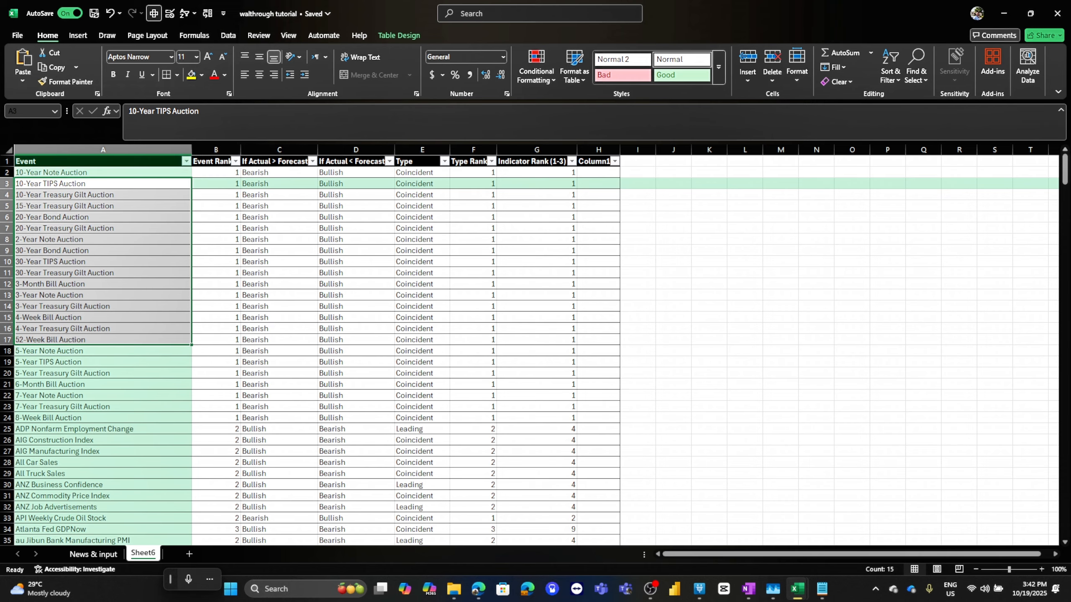
Step: Open the News & input sheet and switch to the News Data Input sheet of the 10. New Fundamental Analysis workbook
{"action": "key", "text": "ctrl+Page_Up"}
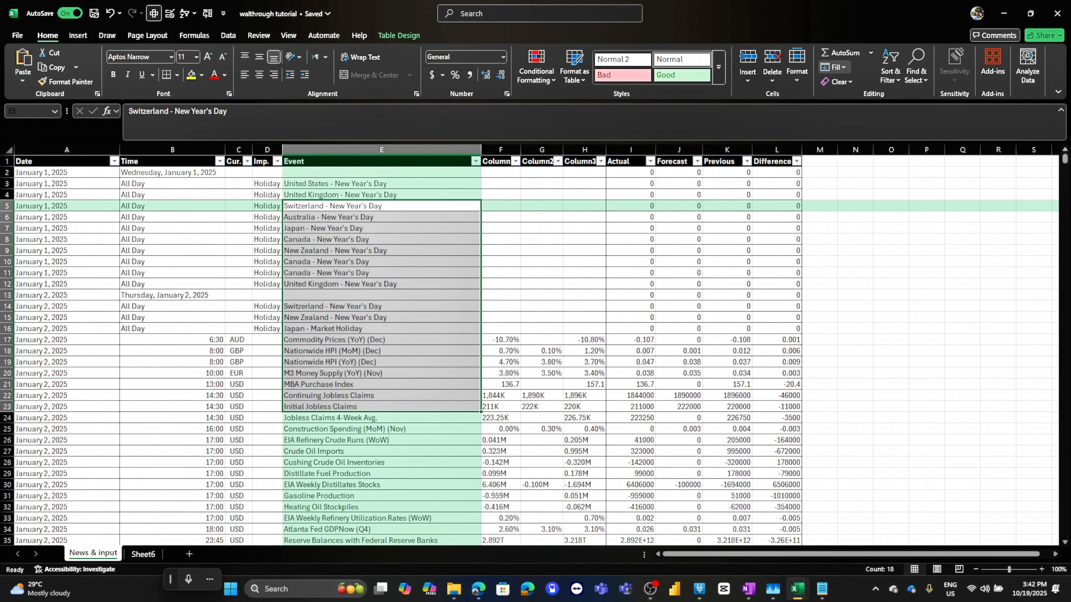
{"action": "left_click", "coordinate": [797, 588]}
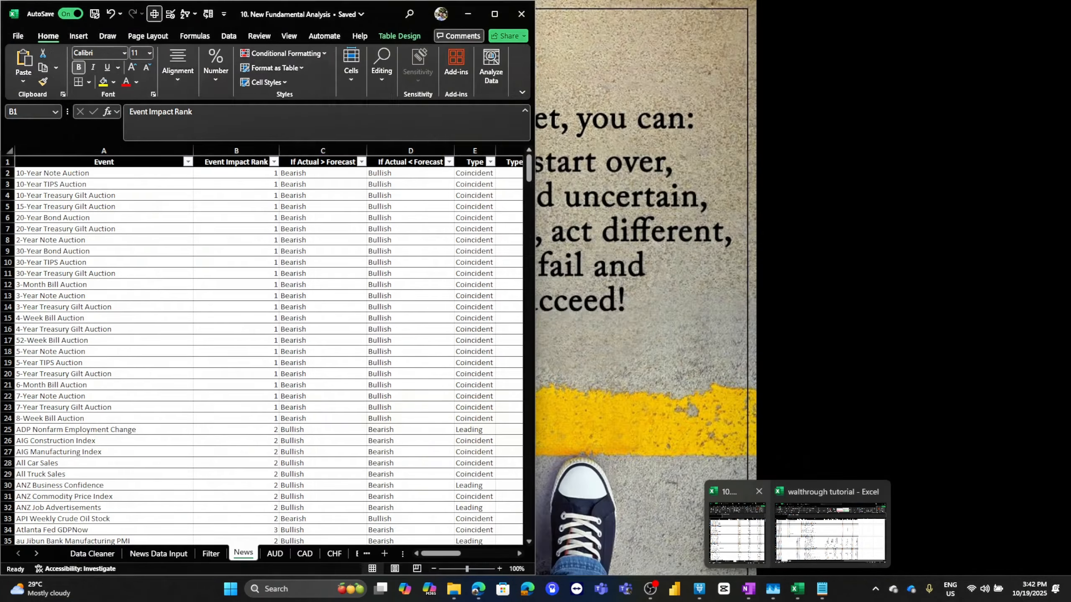
{"action": "left_click", "coordinate": [737, 533]}
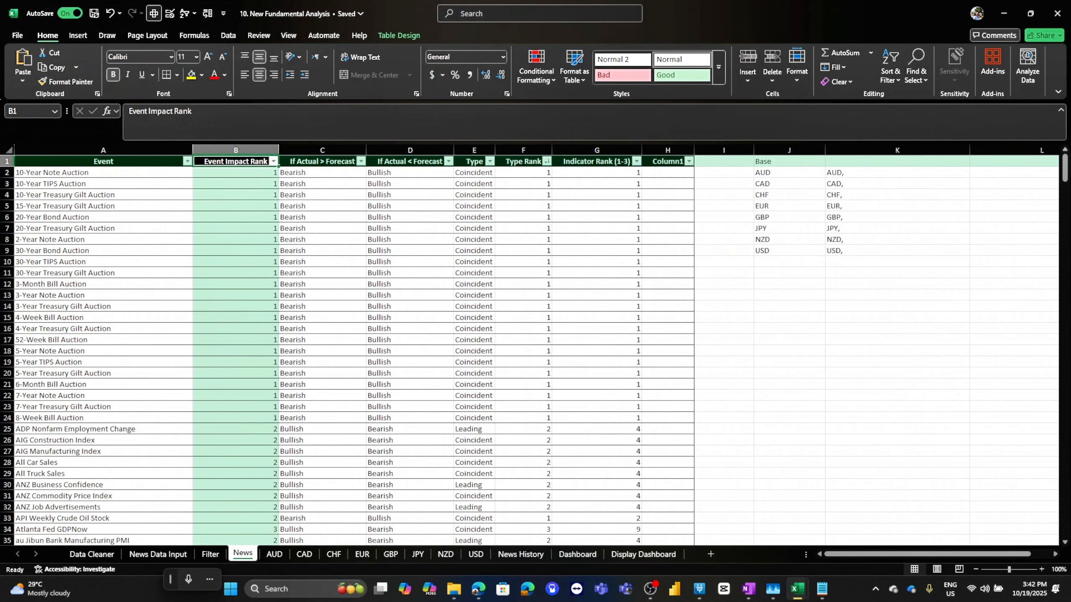
{"action": "left_click", "coordinate": [158, 554]}
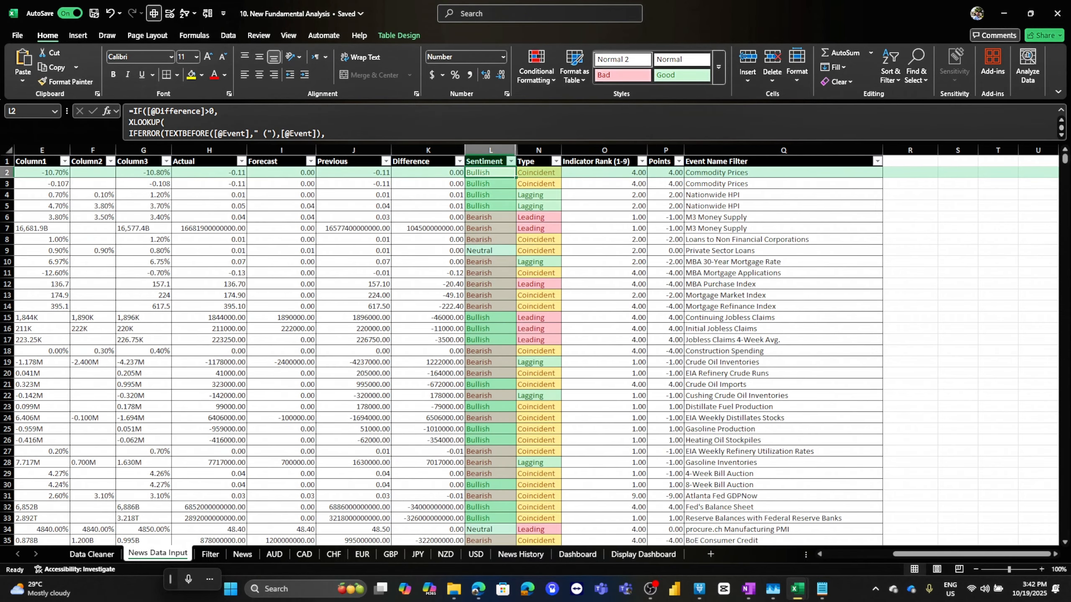
{"action": "left_click", "coordinate": [210, 554]}
{"action": "left_click", "coordinate": [158, 554]}
Step: Inspect the Difference, Sentiment, Type, Indicator Rank (1-9) and Points columns in turn
{"action": "left_click", "coordinate": [428, 150]}
{"action": "left_click", "coordinate": [490, 150]}
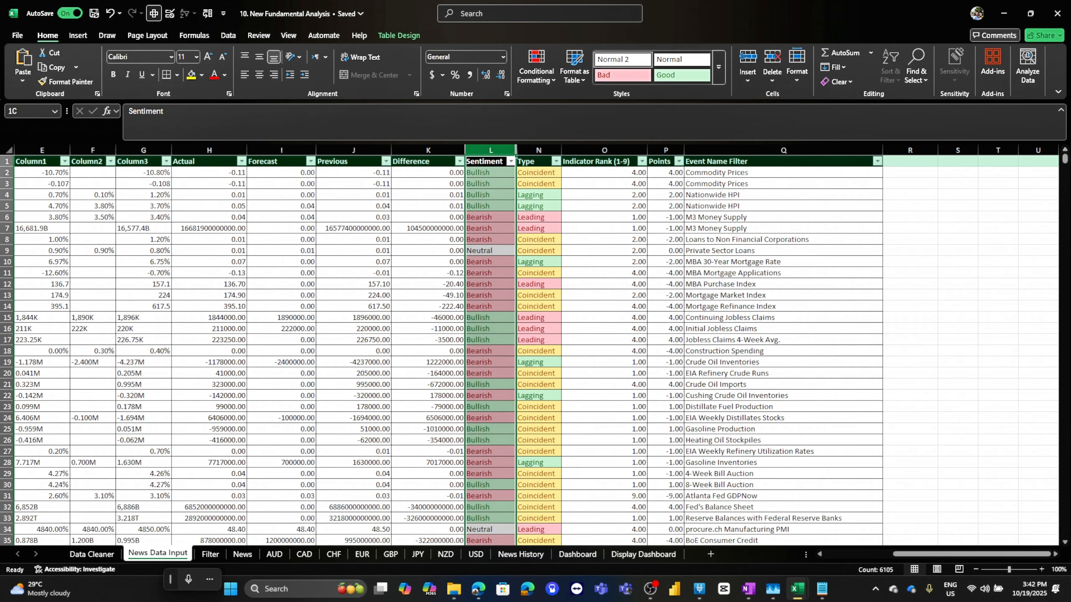
{"action": "left_click", "coordinate": [538, 150]}
{"action": "left_click", "coordinate": [604, 150]}
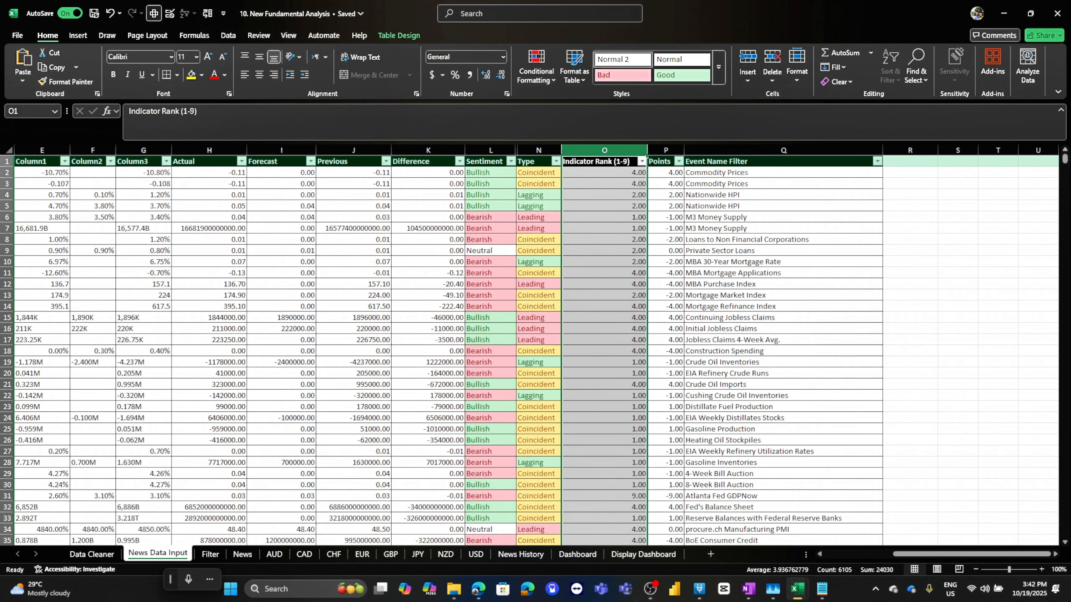
{"action": "key", "text": "Right"}
{"action": "key", "text": "ctrl+space"}
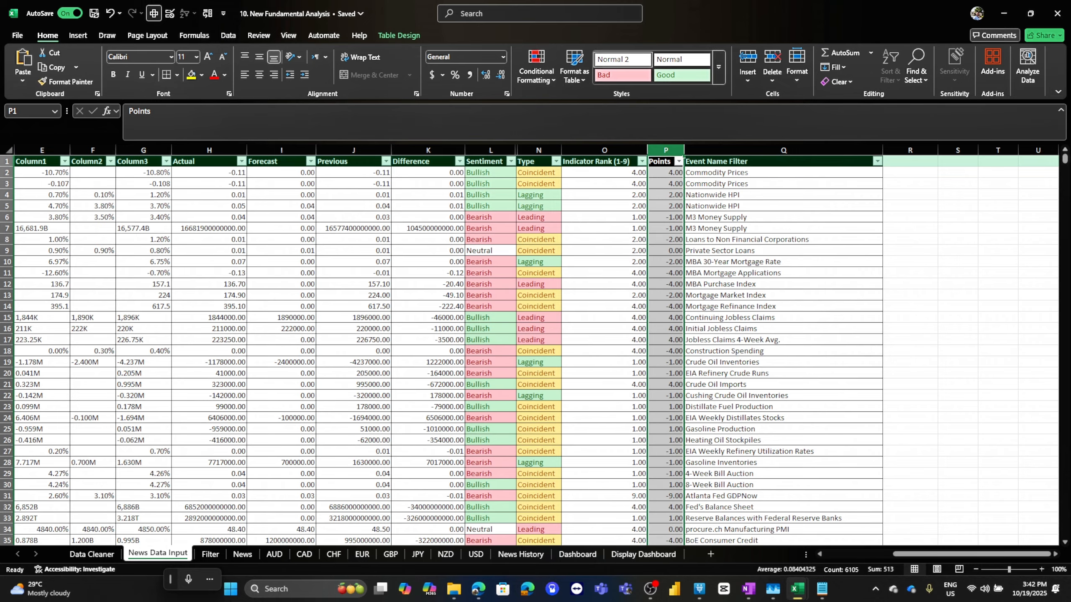
Step: Widen the Difference column and return to the walthrough tutorial workbook's News & input sheet
{"action": "left_click_drag", "start_coordinate": [465, 150], "coordinate": [515, 150]}
{"action": "left_click", "coordinate": [797, 589]}
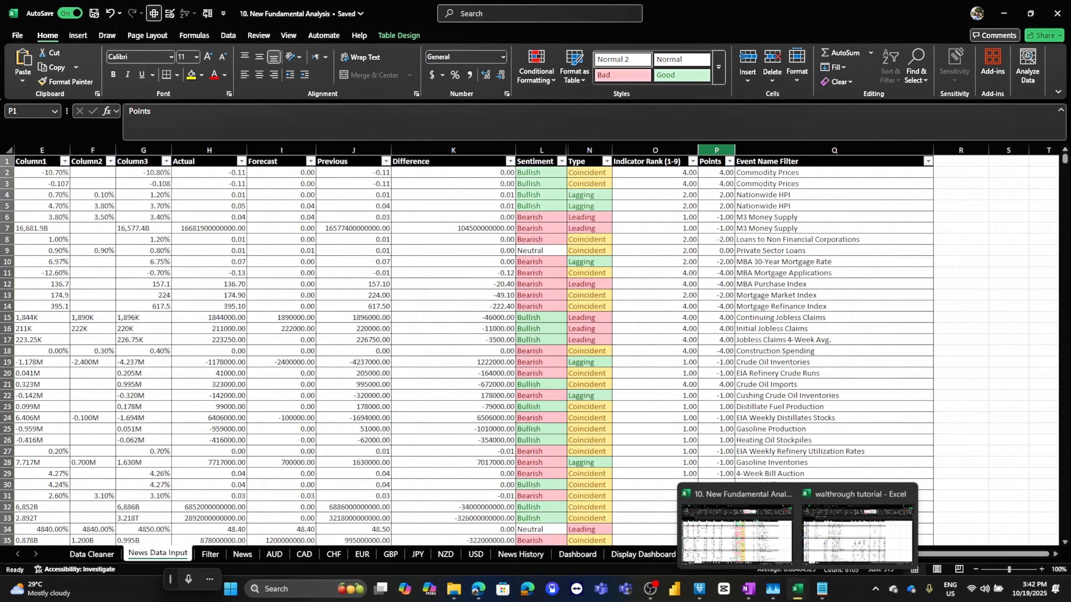
{"action": "left_click", "coordinate": [859, 530]}
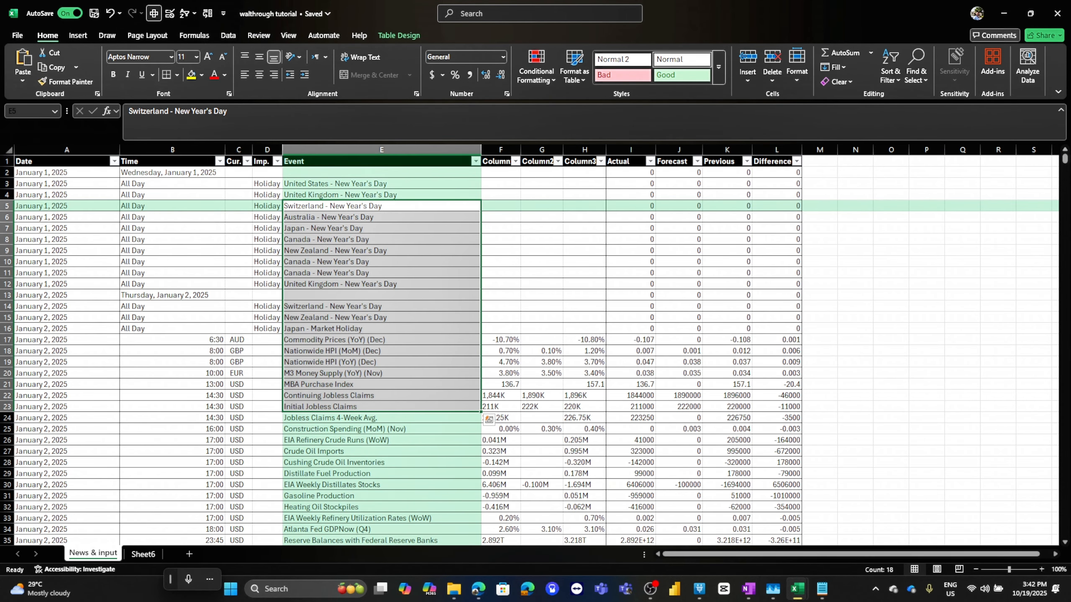